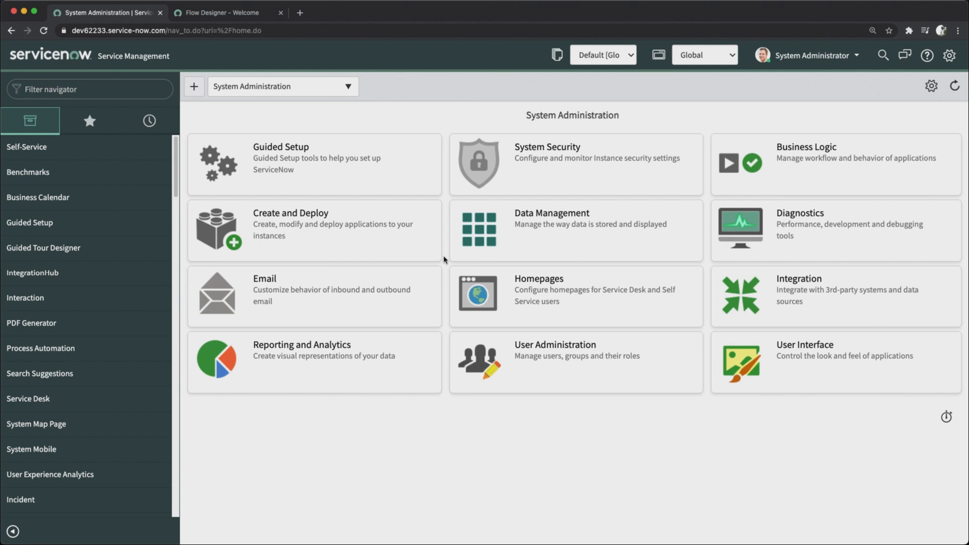
Switch to Flow Designer and create a new flow named Demo.flow.approval.action
click(233, 19)
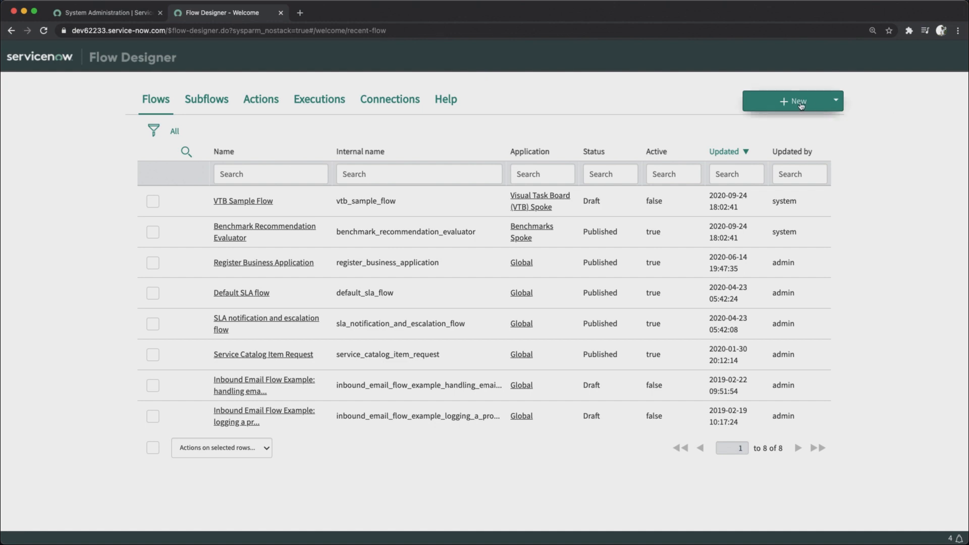
click(799, 103)
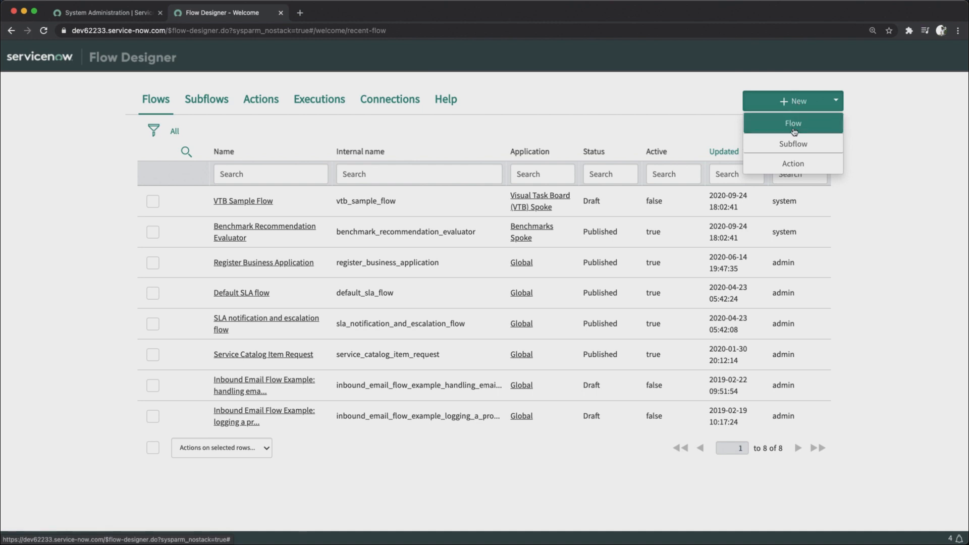
click(794, 131)
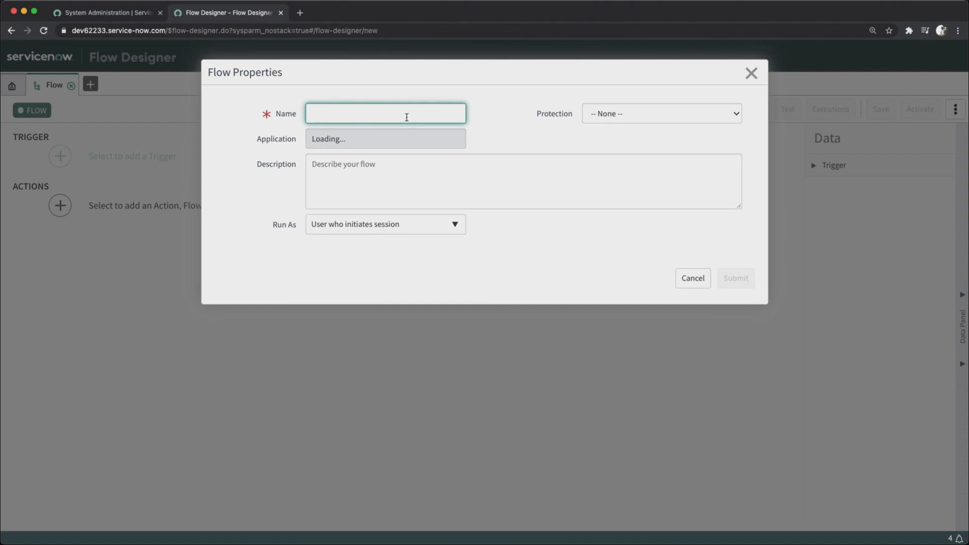
text(Demo)
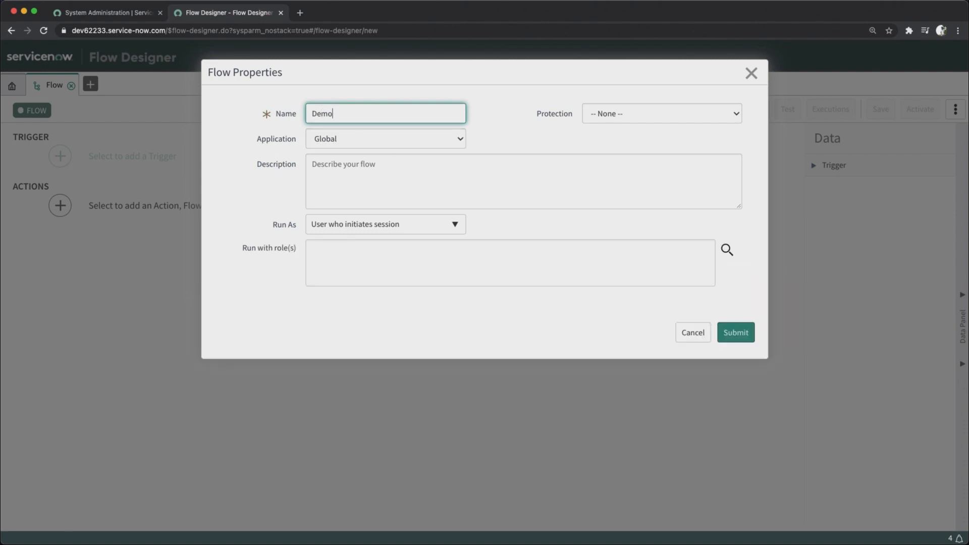
text(.action)
key(BackSpace)
key(BackSpace)
key(BackSpace)
text(flow.action)
key(BackSpace)
key(BackSpace)
key(BackSpace)
key(BackSpace)
key(BackSpace)
text(aopp)
key(BackSpace)
key(BackSpace)
text(pproval.action)
click(736, 333)
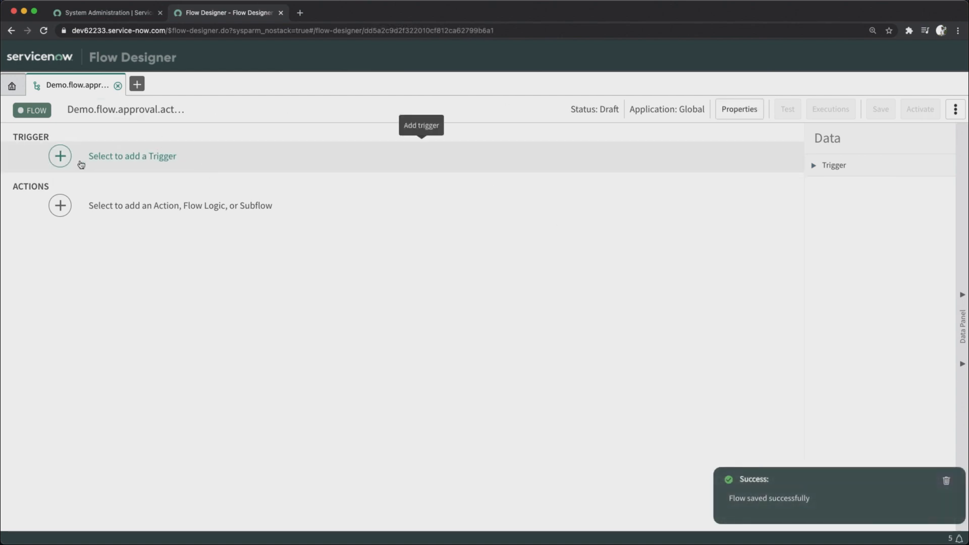
Add a record Created trigger to the flow and set its table to Incident [incident]
click(130, 160)
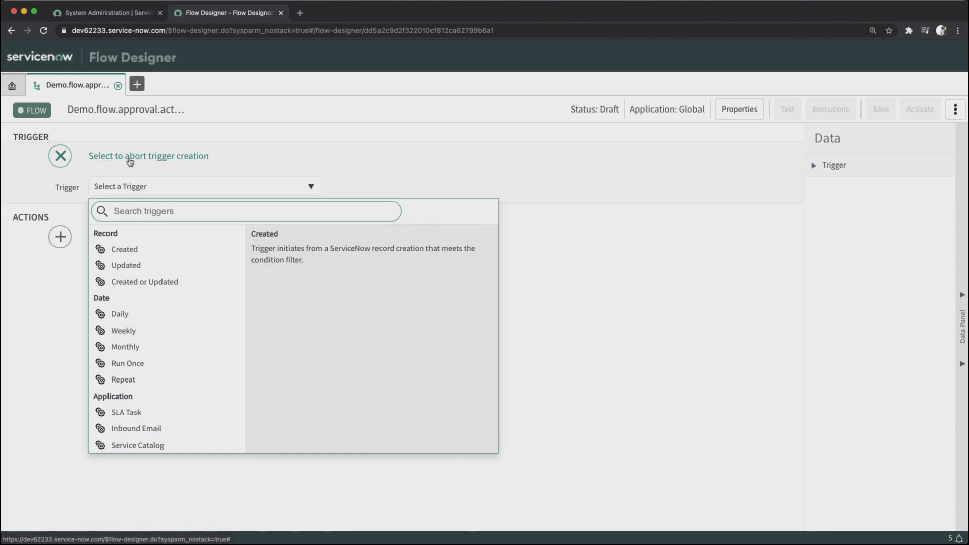
click(145, 250)
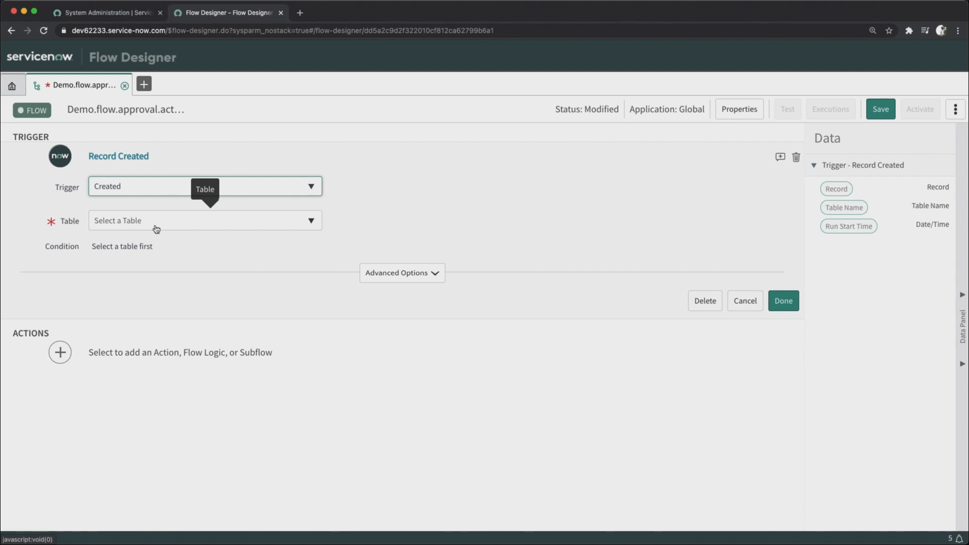
click(156, 229)
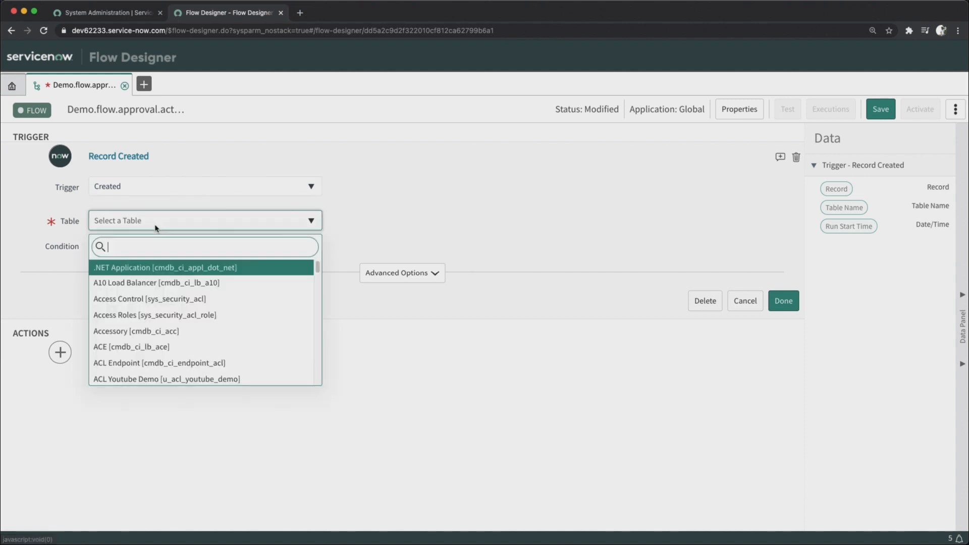
text(incid)
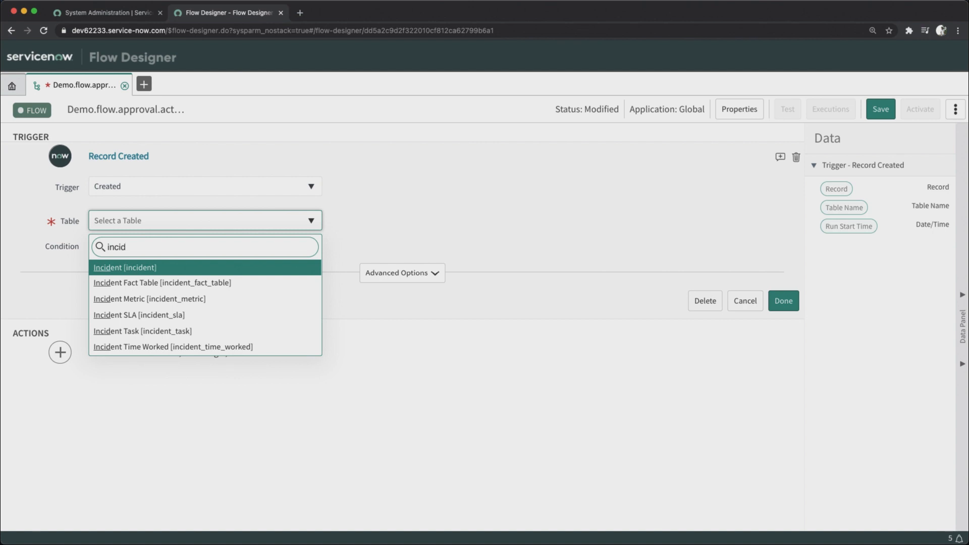
key(Return)
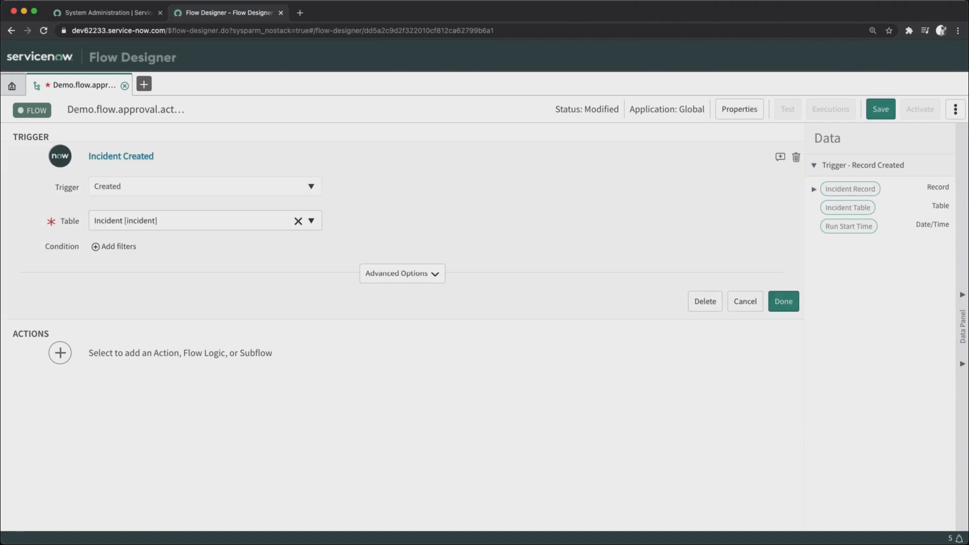
Add a trigger condition requiring that Category is Inquiry / Help
click(119, 248)
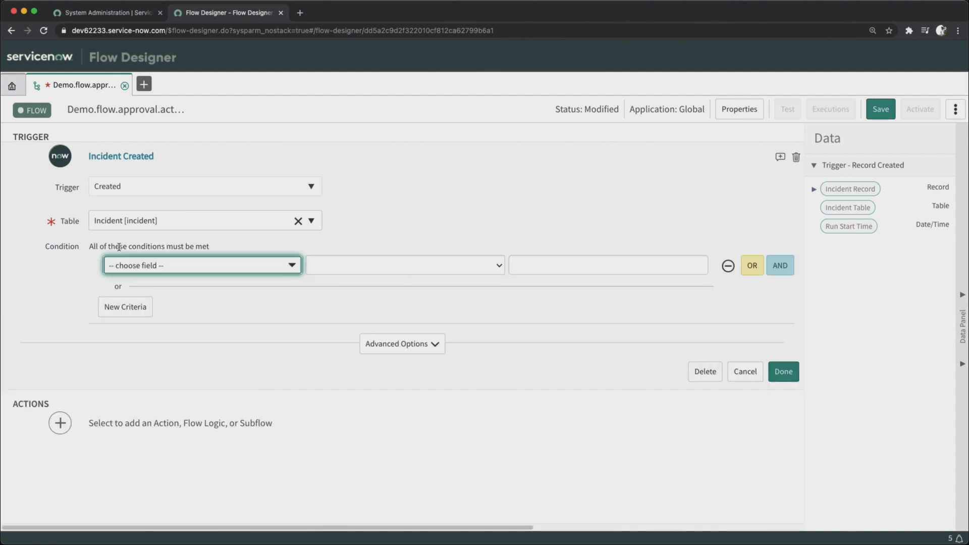
click(188, 268)
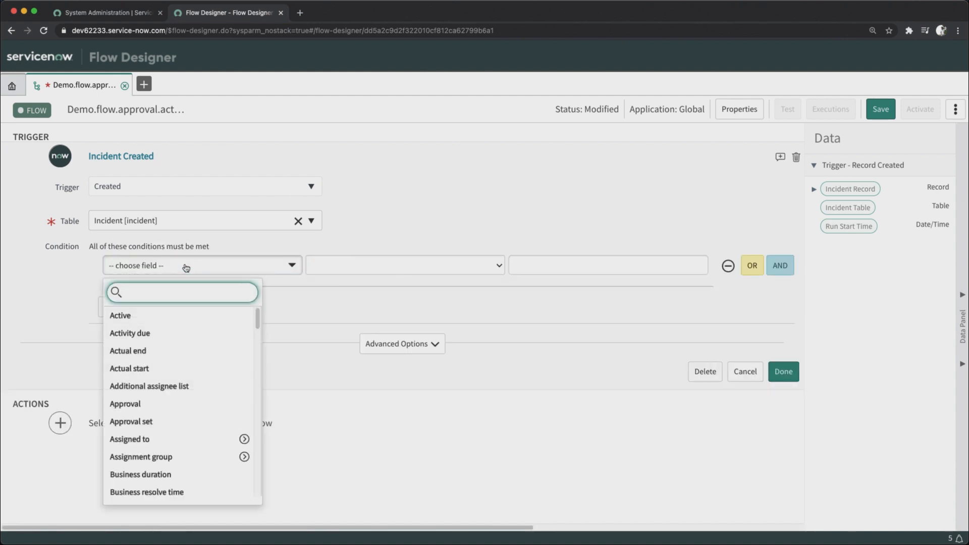
text(short)
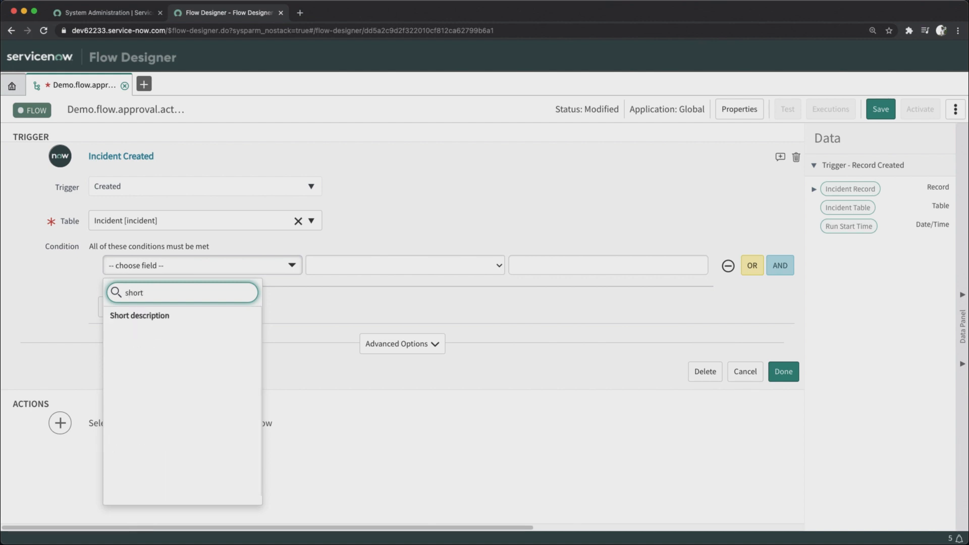
key(BackSpace)
key(BackSpace)
text(cvat)
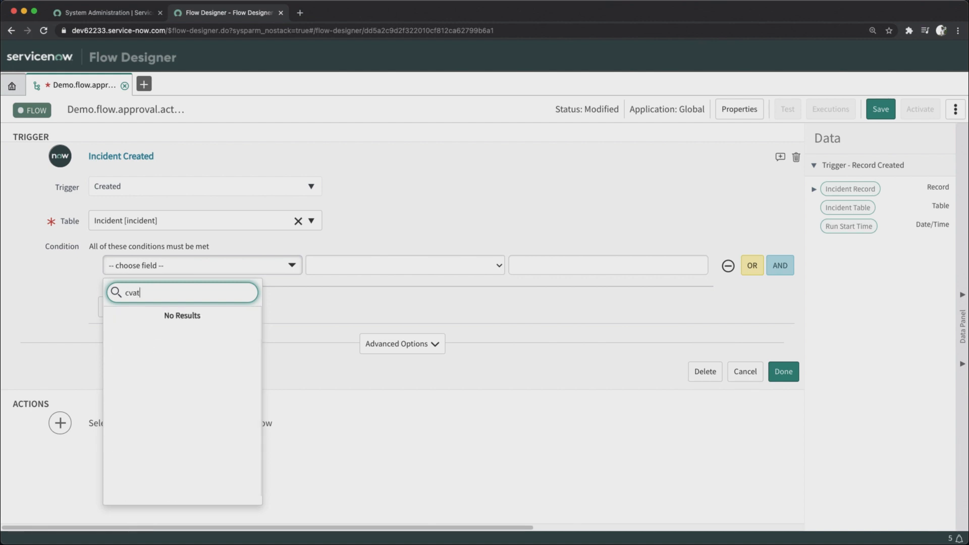
key(BackSpace)
text(at)
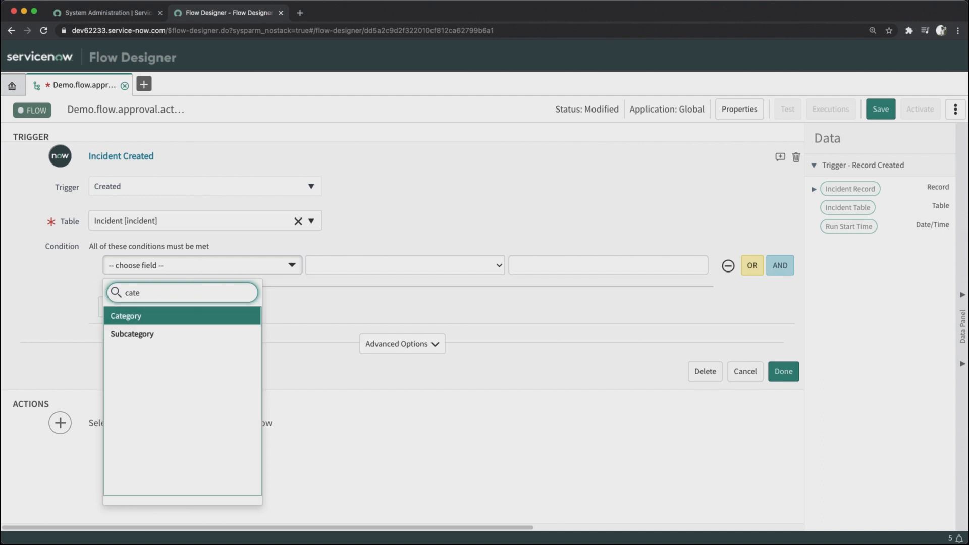
key(Return)
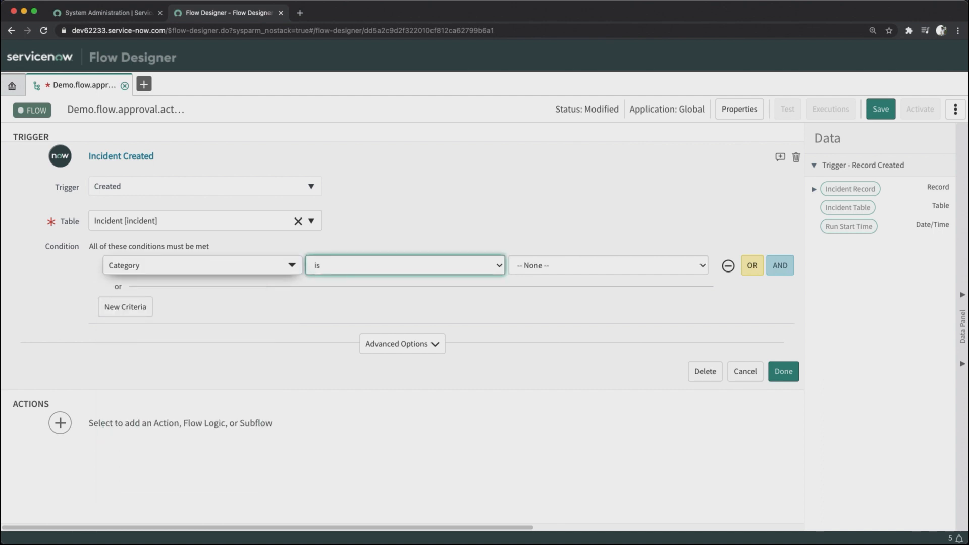
click(168, 270)
click(530, 267)
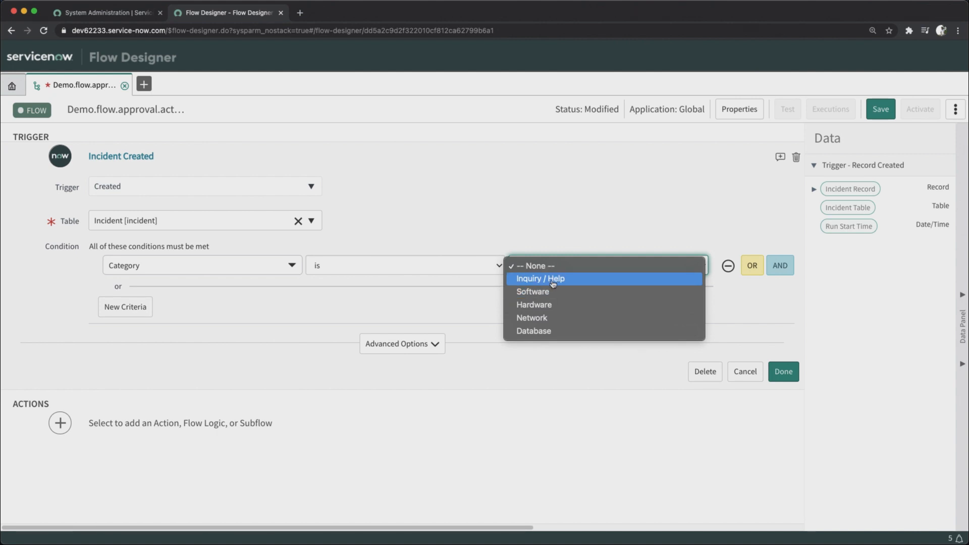
click(542, 283)
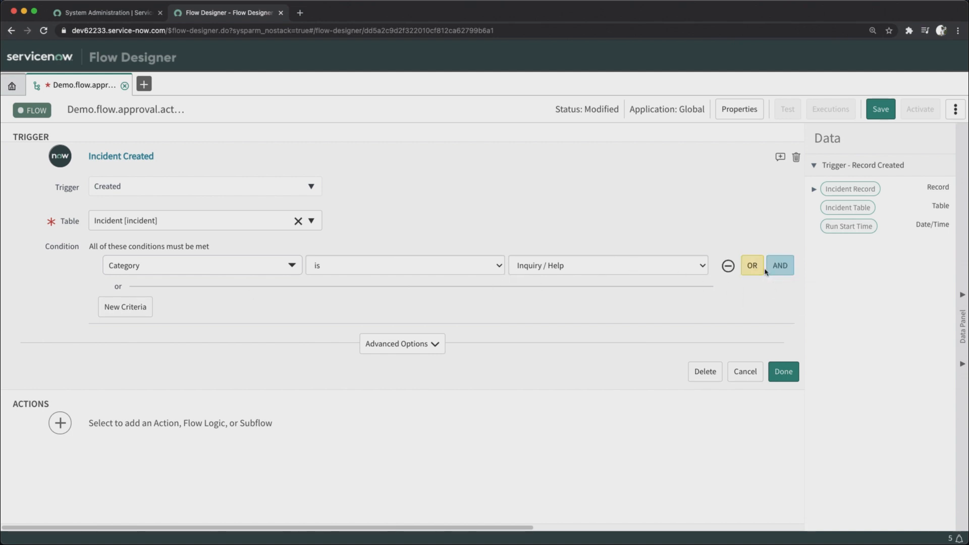
Add an AND condition requiring that Subcategory is Internal Application, and finish the trigger
click(780, 265)
click(190, 290)
text(s)
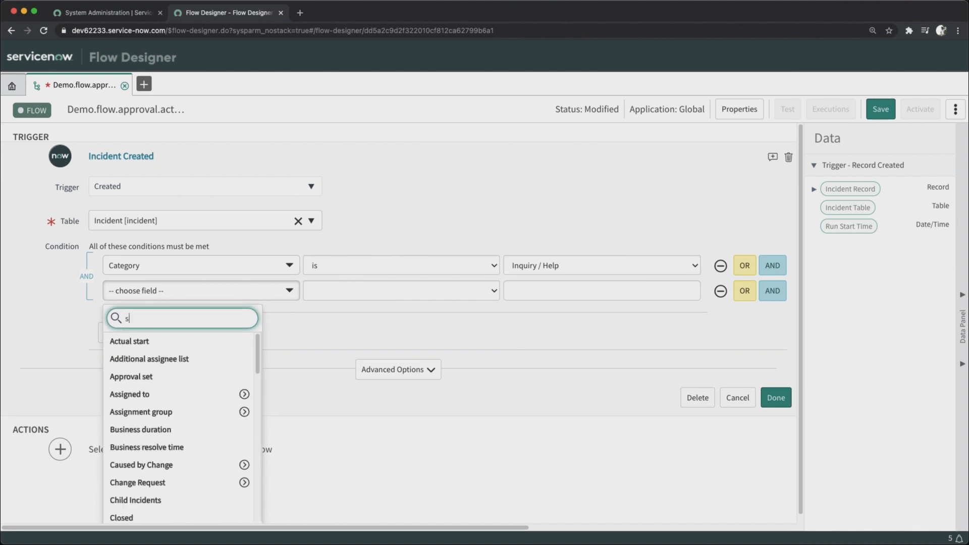
text(ub)
key(Return)
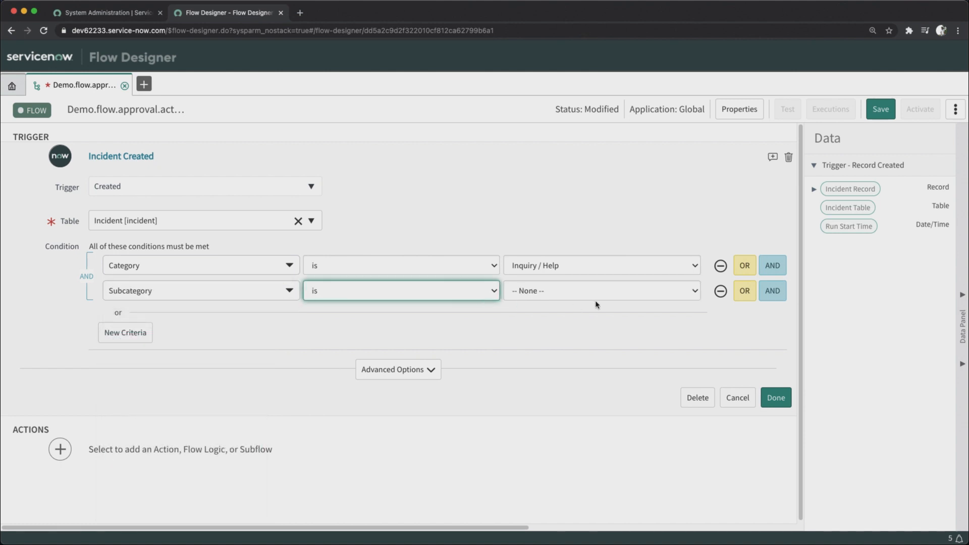
click(583, 295)
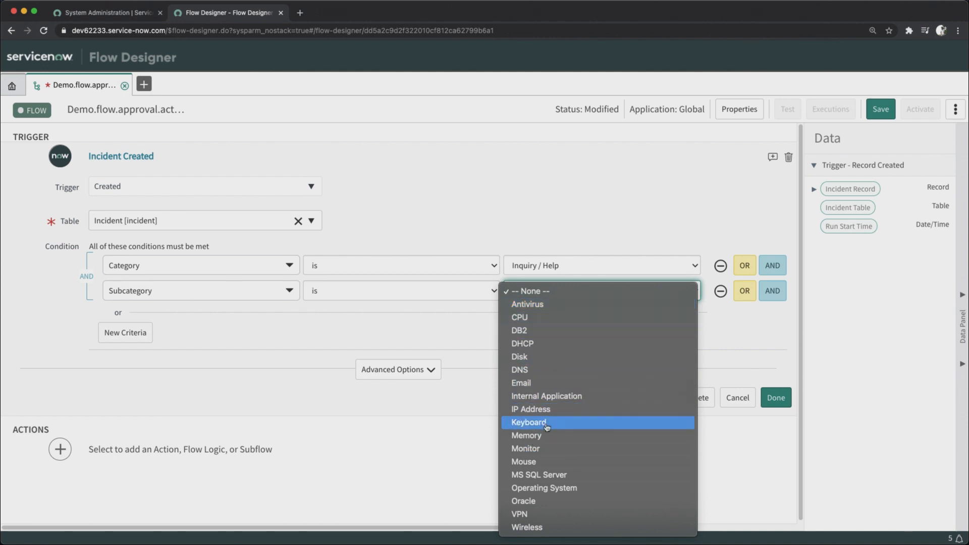
click(573, 398)
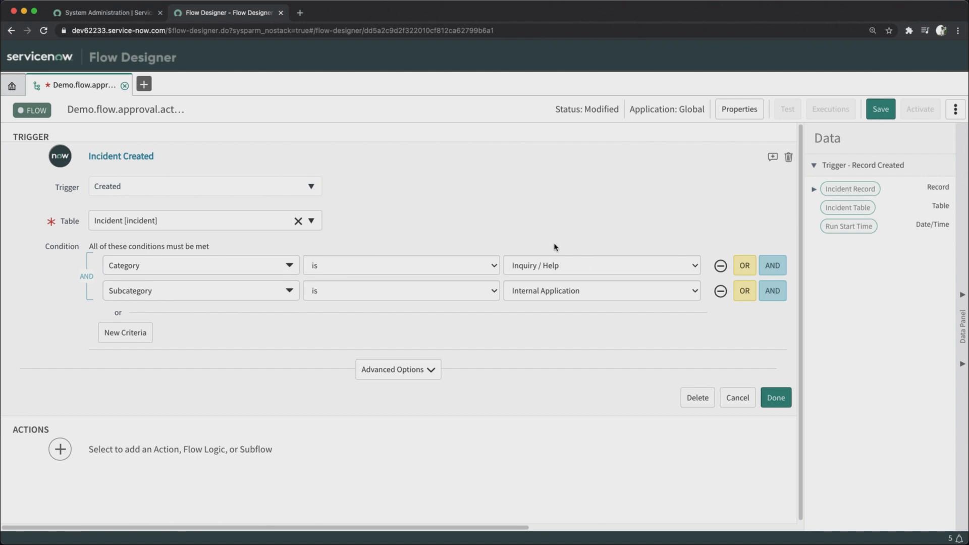
click(782, 398)
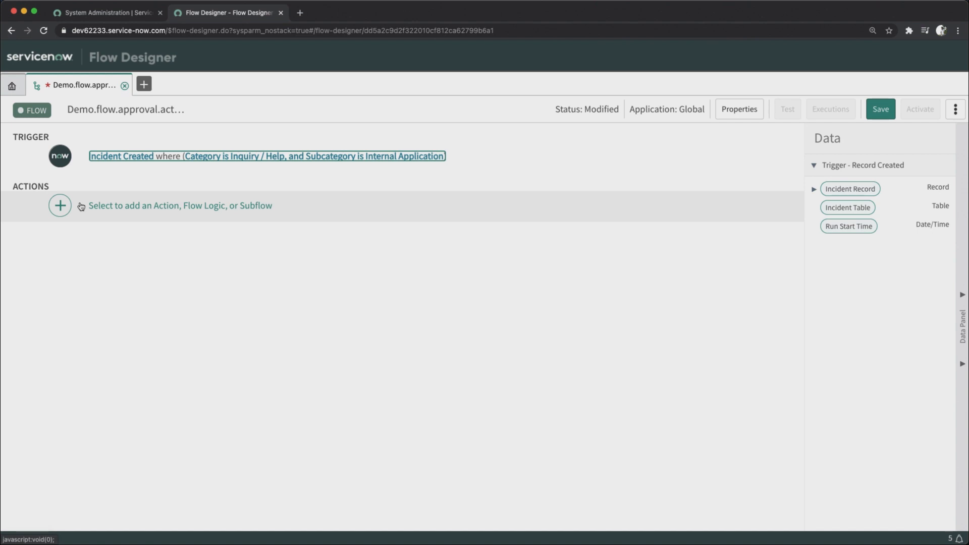
Add an Ask For Approval action from ServiceNow Core and set its record to the trigger's Incident Record
click(114, 209)
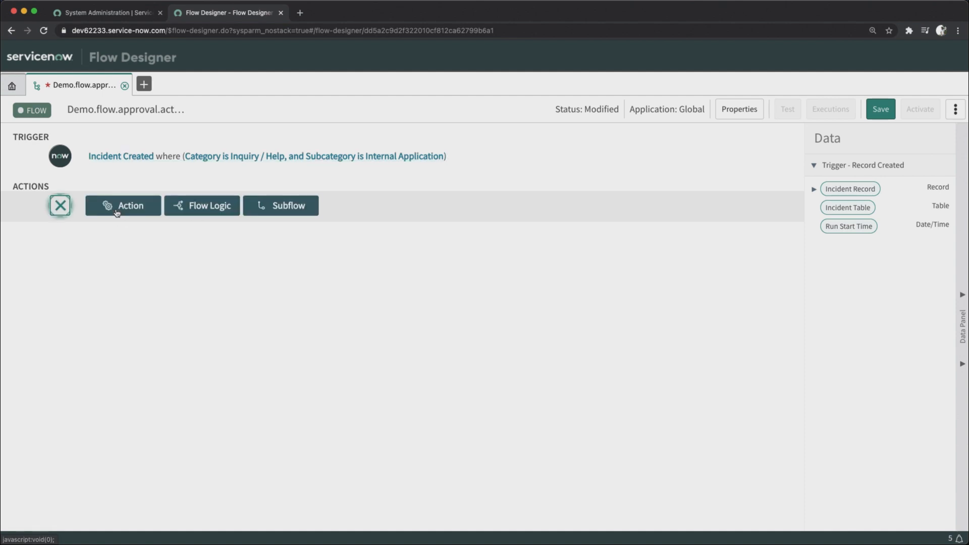
click(125, 204)
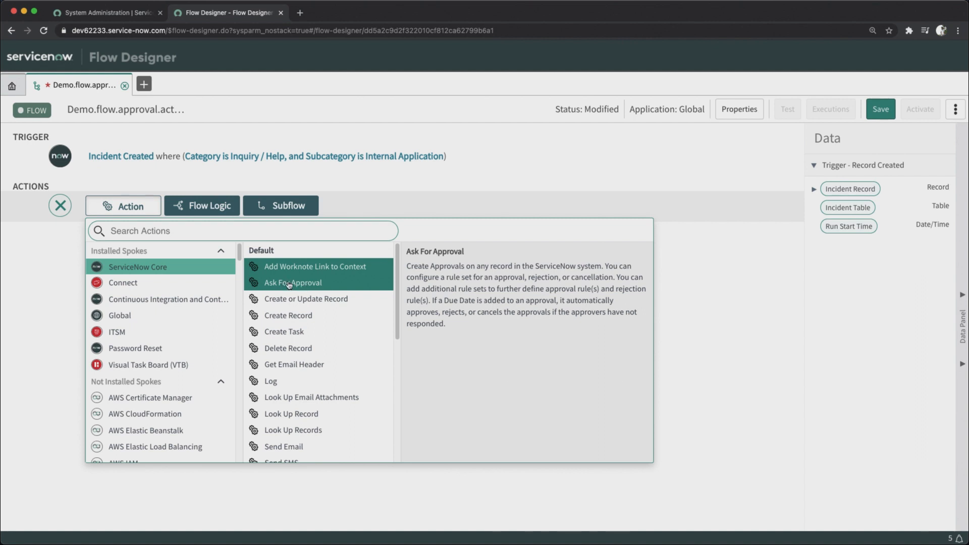
click(291, 285)
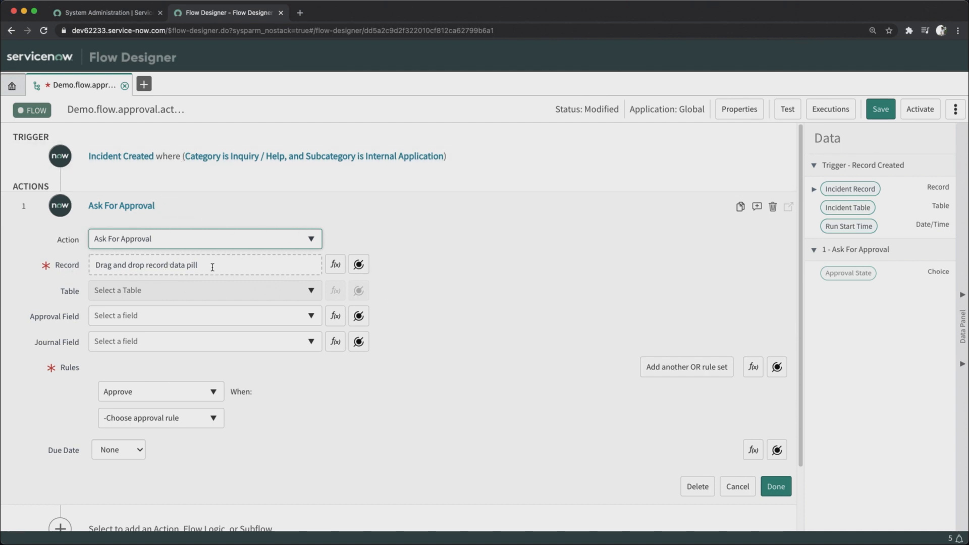
click(358, 264)
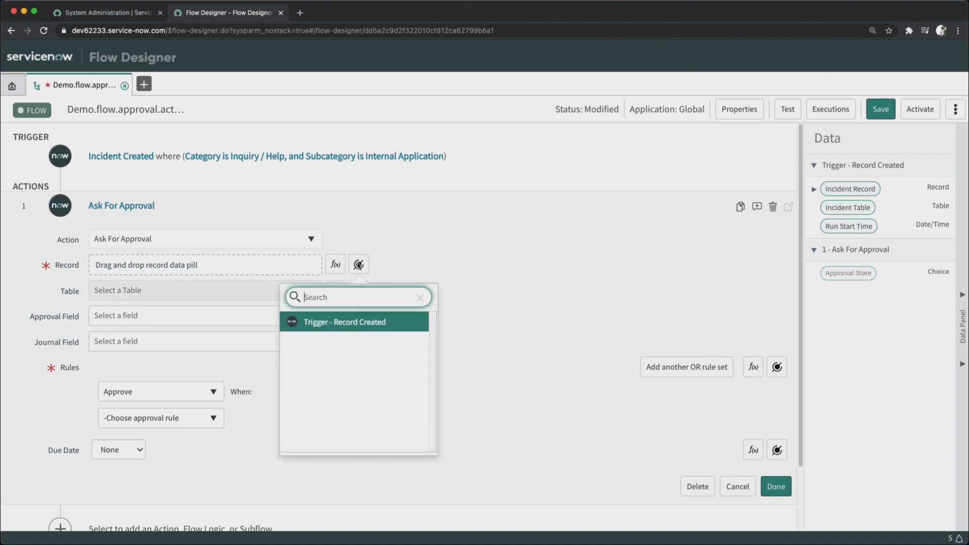
click(342, 324)
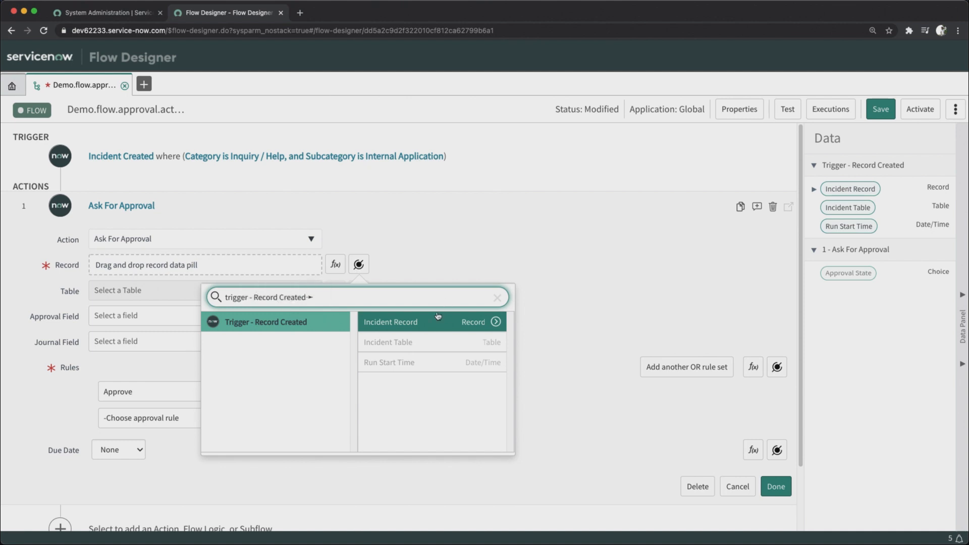
click(406, 322)
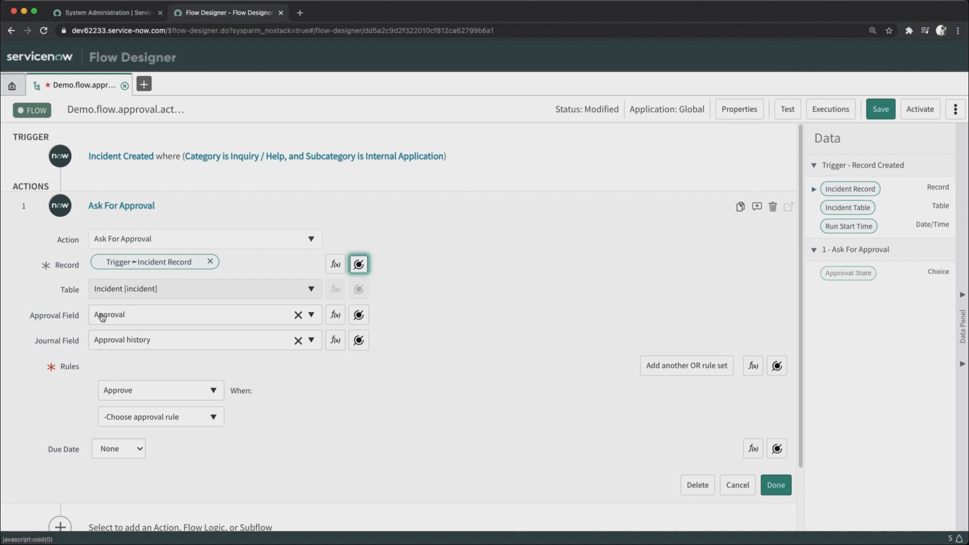
click(165, 321)
click(165, 321)
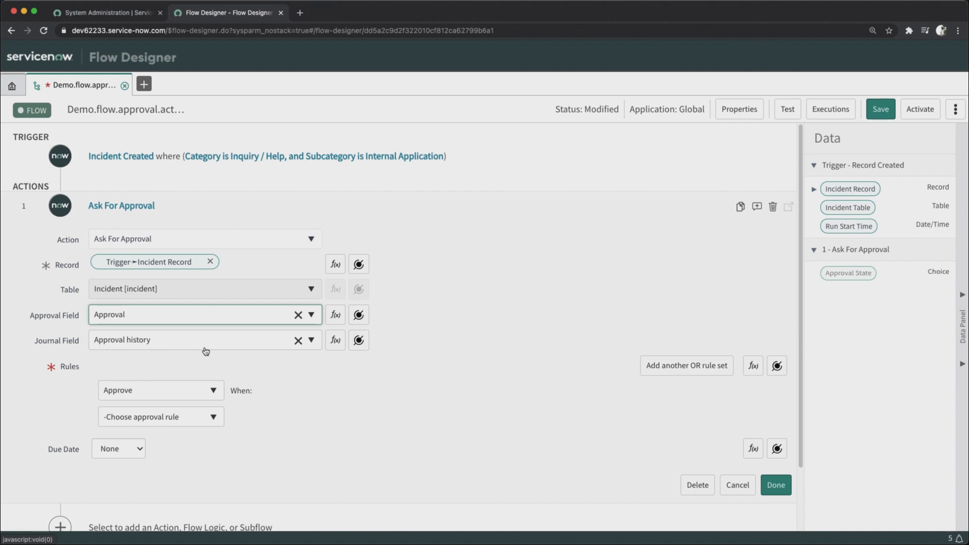
scroll(82, 419, down, 1)
scroll(218, 288, up, 1)
Set the Ask For Approval rule to Approve when Anyone approves
scroll(218, 288, down, 2)
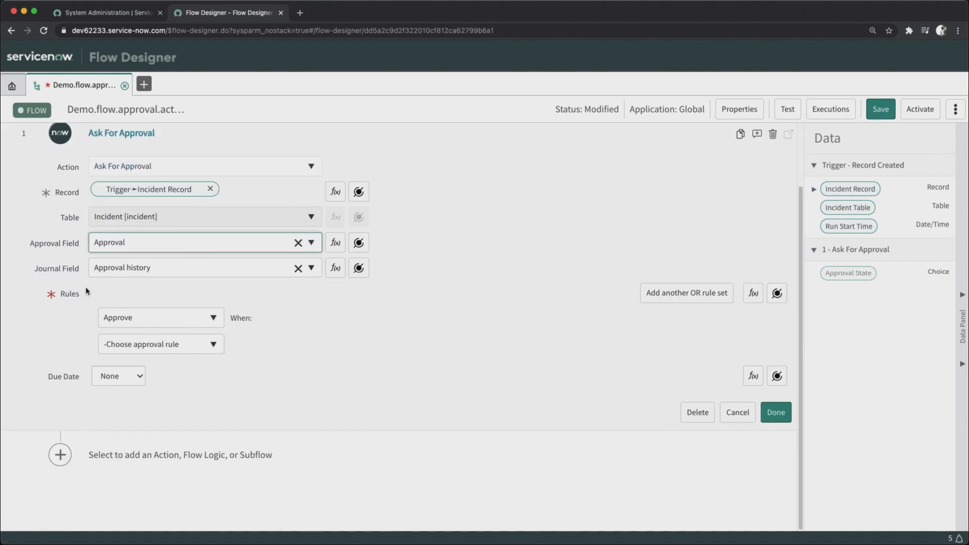
click(151, 320)
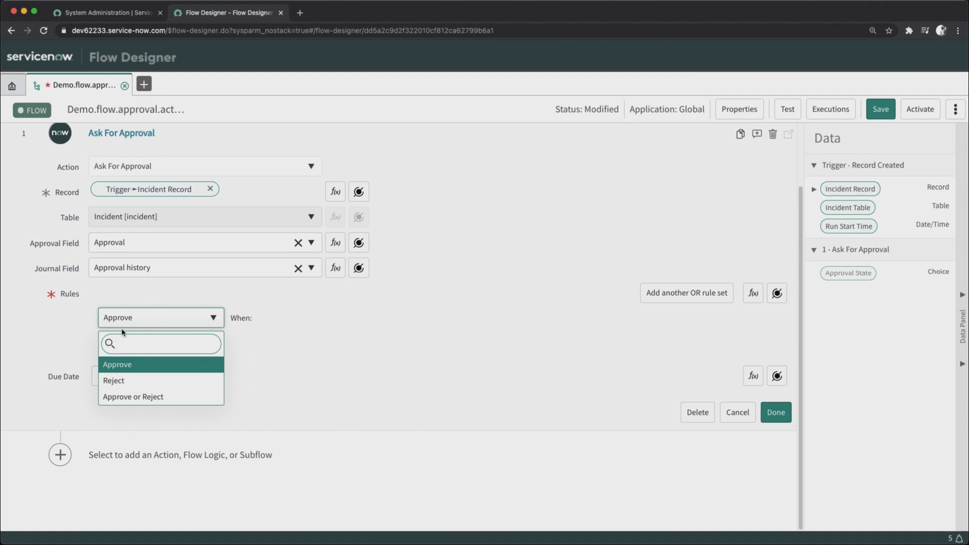
click(121, 364)
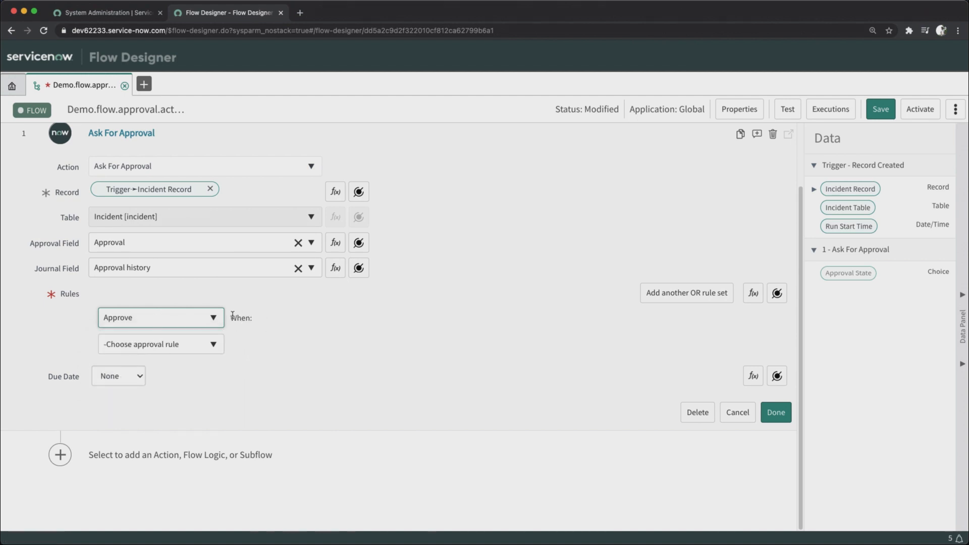
click(152, 346)
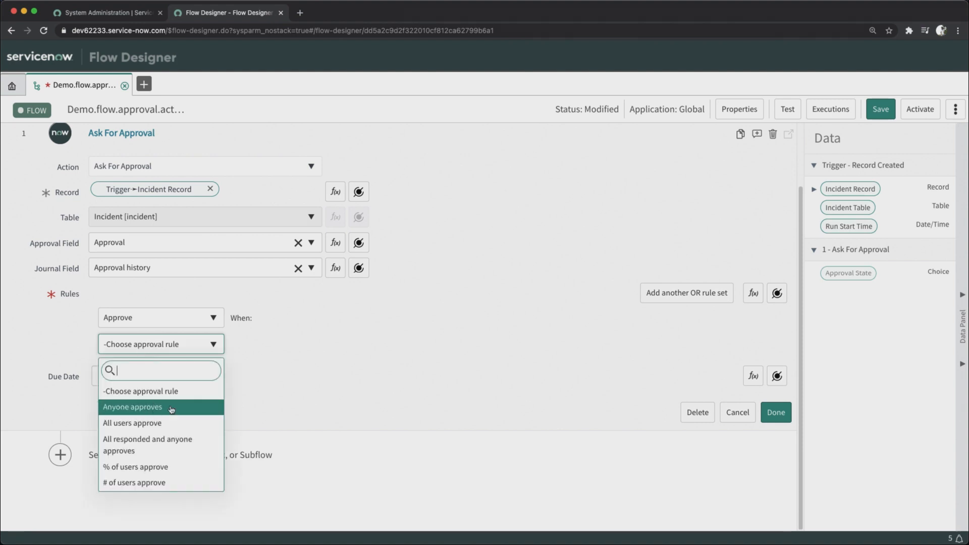
click(145, 408)
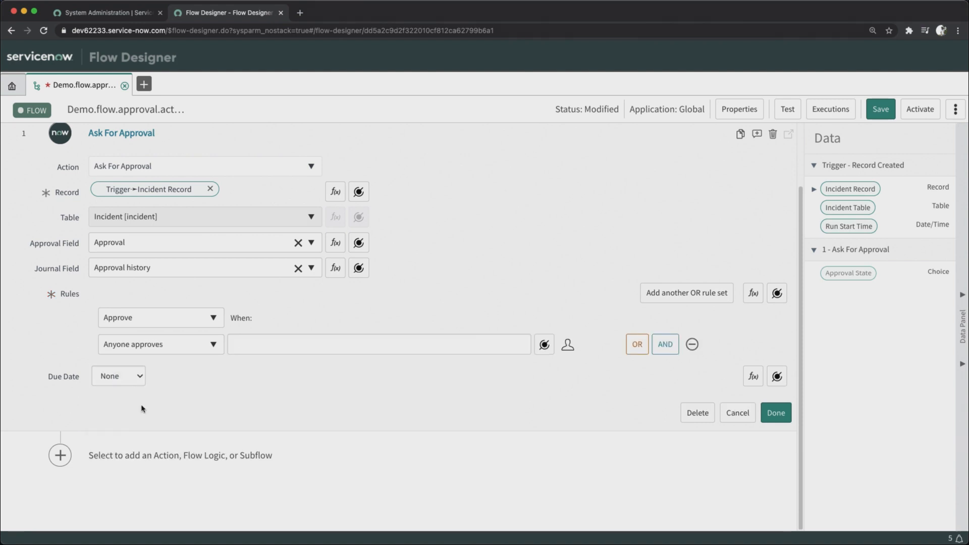
Set the approver in the Anyone approves rule to the trigger Incident Record's Assignment group and finish the Ask For Approval action
click(184, 343)
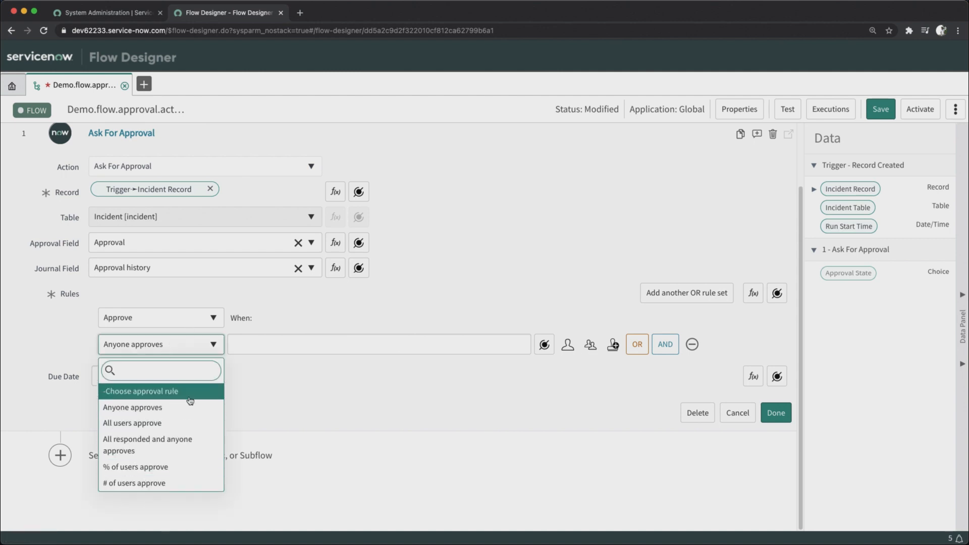
click(267, 387)
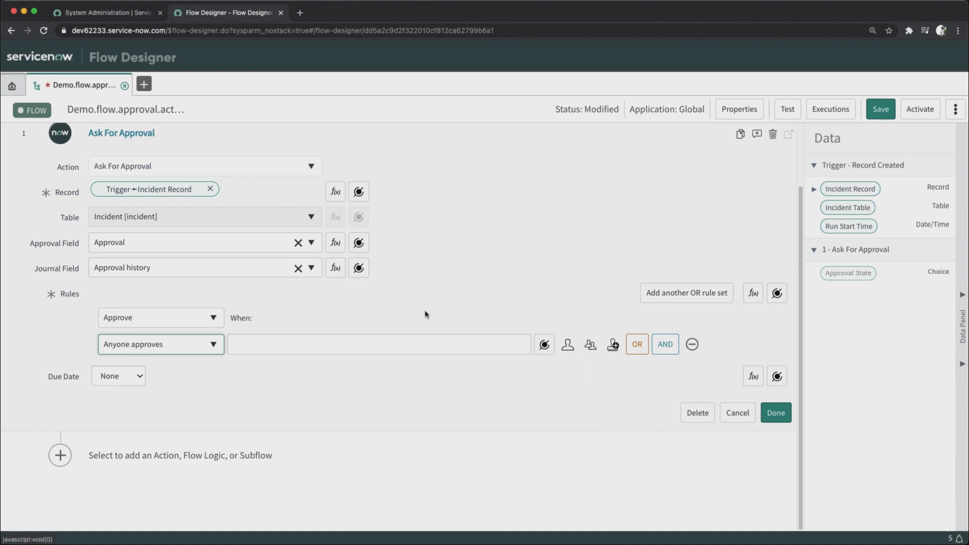
click(545, 344)
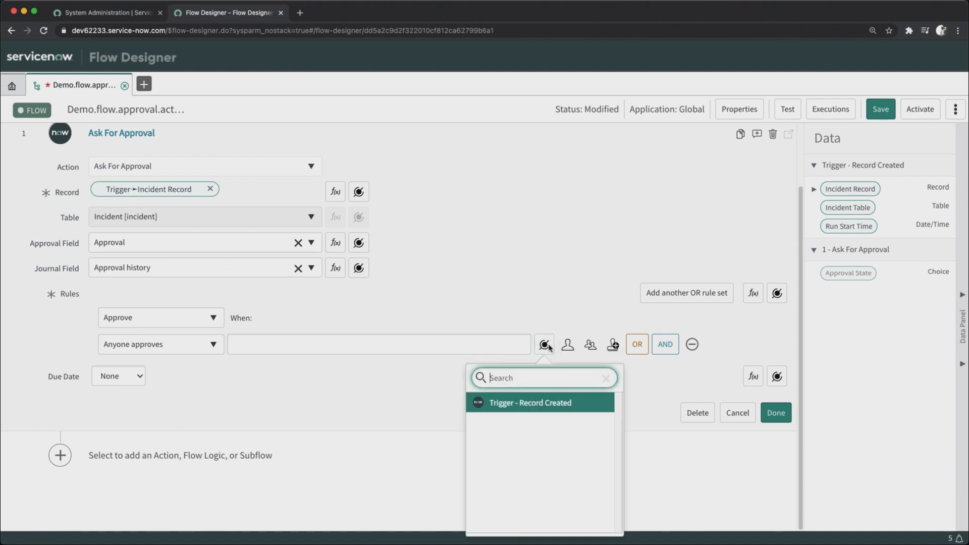
click(535, 406)
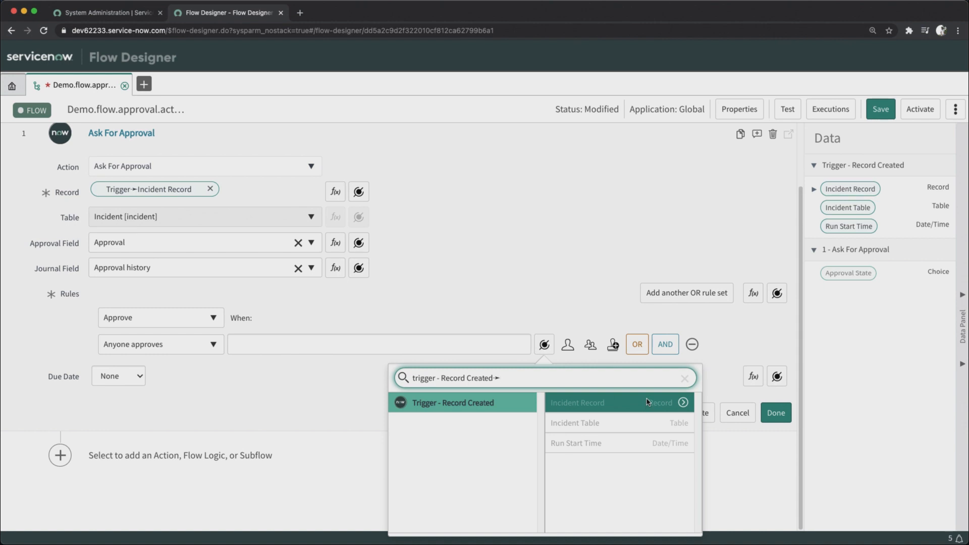
click(682, 402)
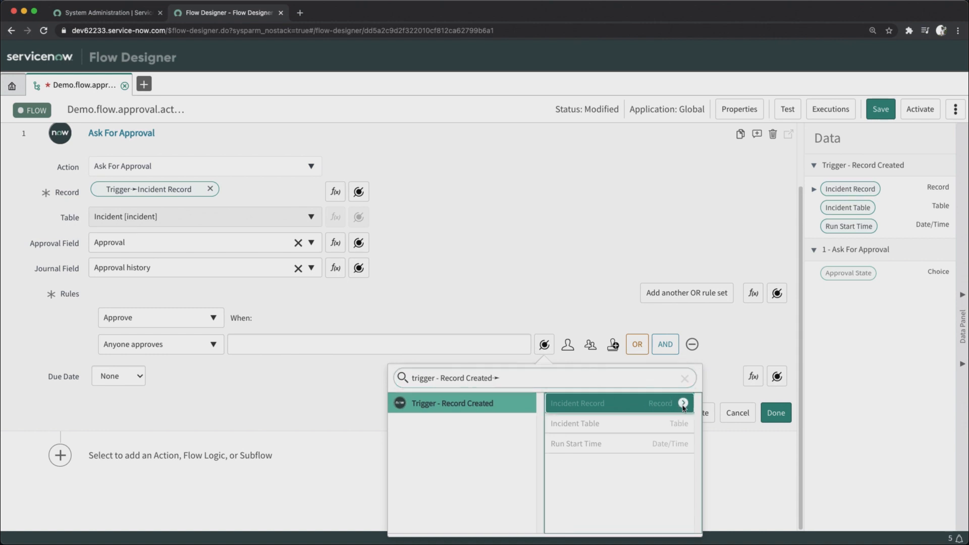
scroll(678, 450, down, 5)
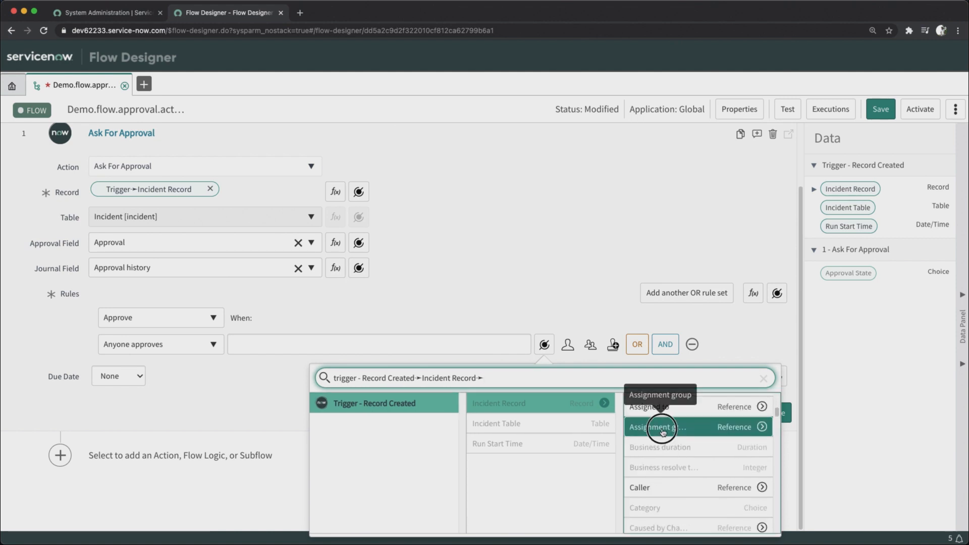
click(662, 432)
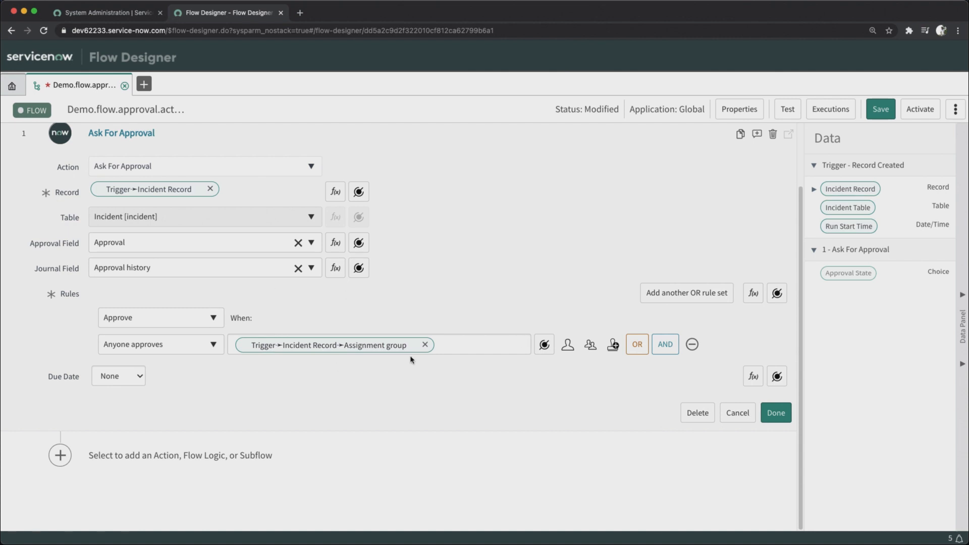
click(776, 413)
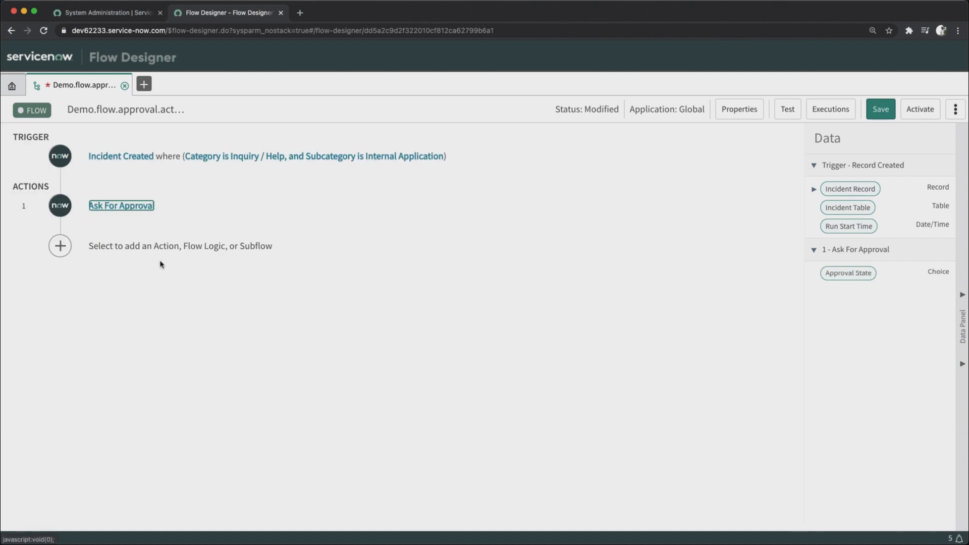
Try the Approve due date option in the Ask For Approval action and reset it to None
click(139, 206)
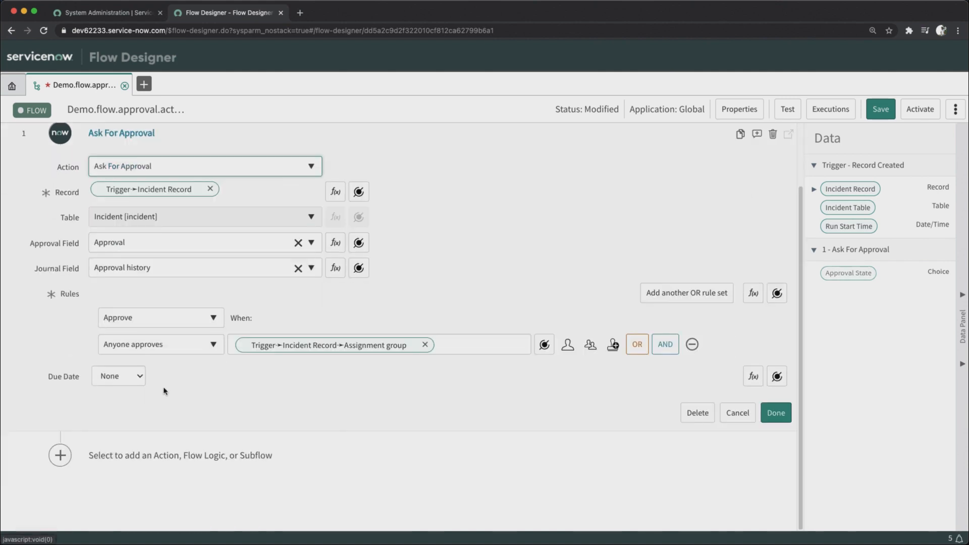
click(113, 377)
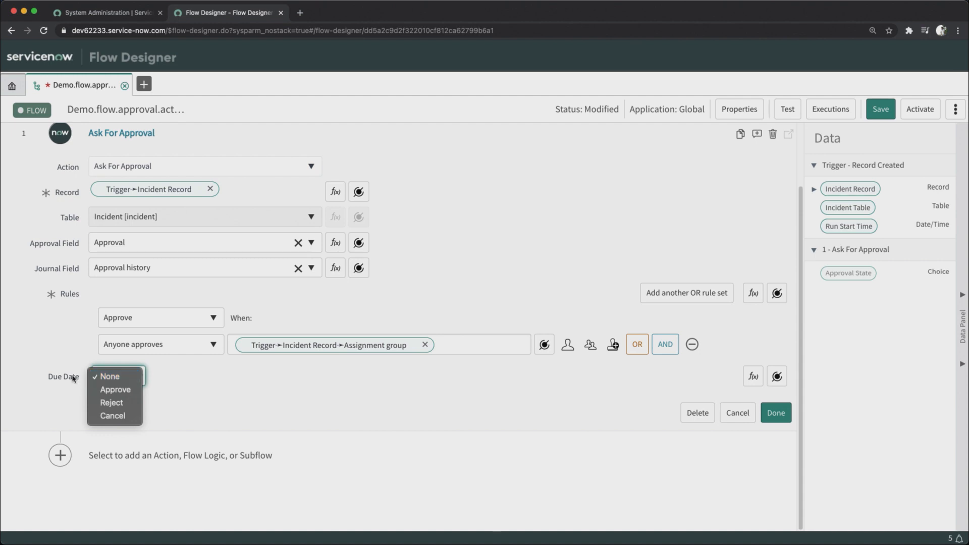
click(113, 391)
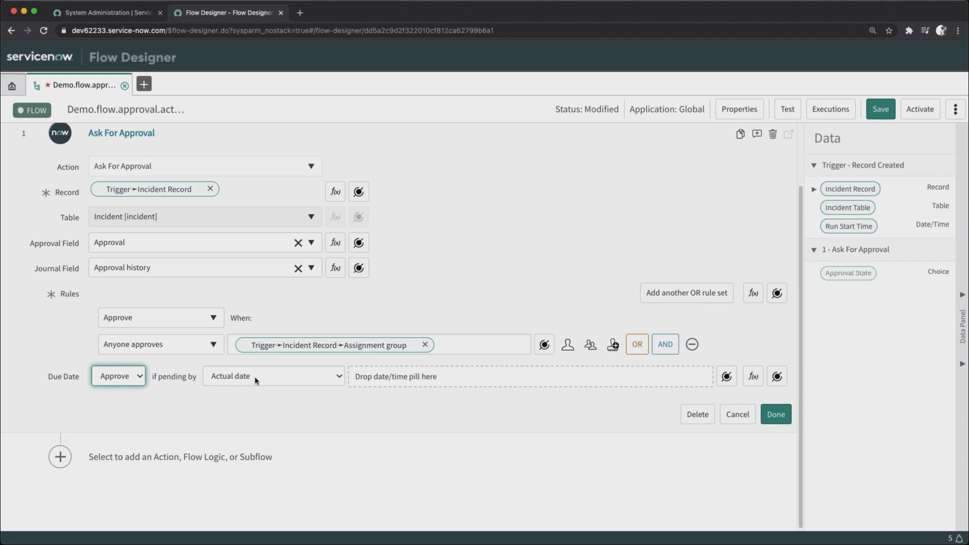
click(114, 381)
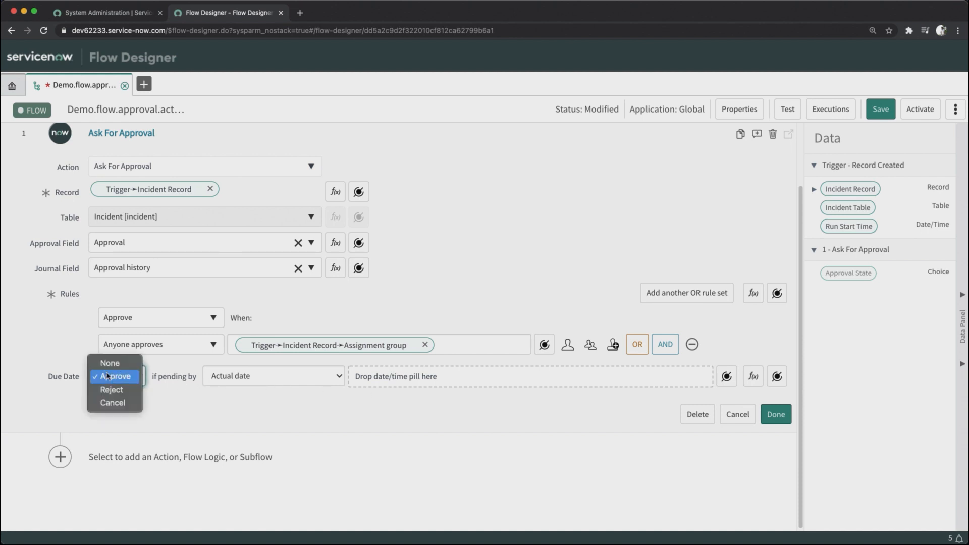
click(108, 363)
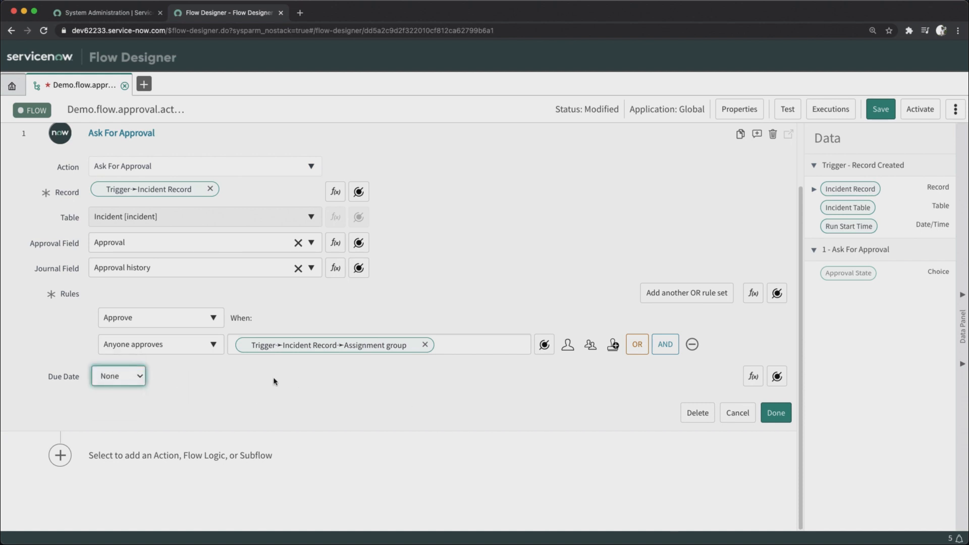
click(772, 414)
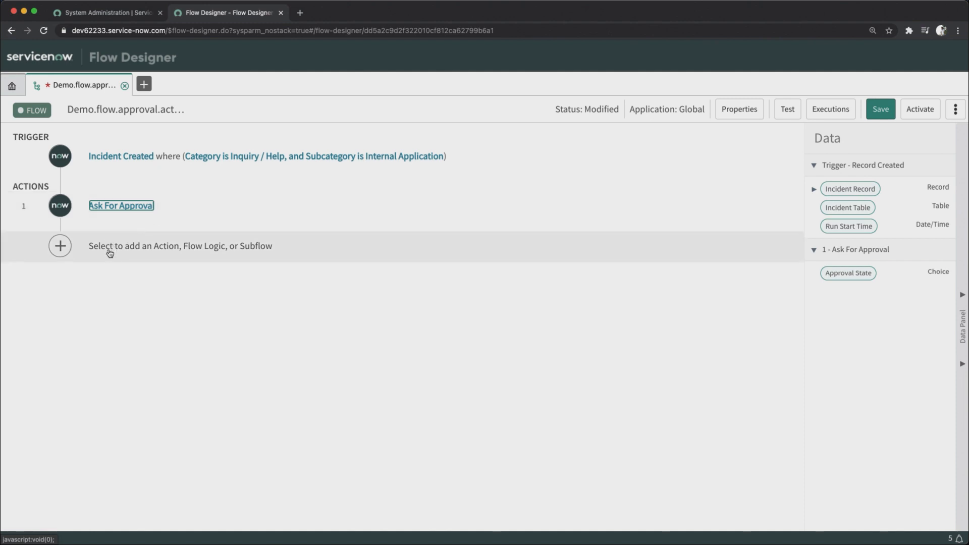
Add an If flow logic below Ask For Approval, using that action's Approval State as the data pill of condition 1
click(109, 250)
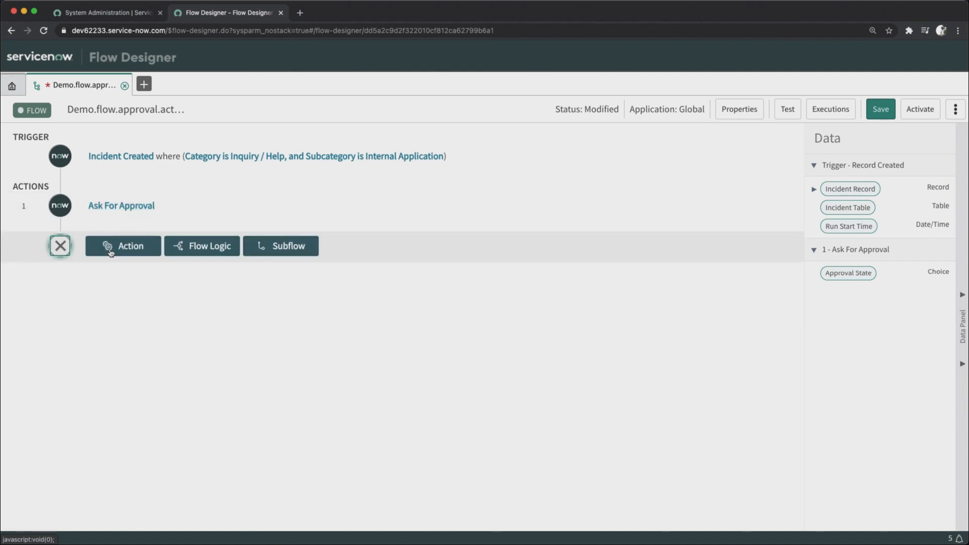
click(209, 250)
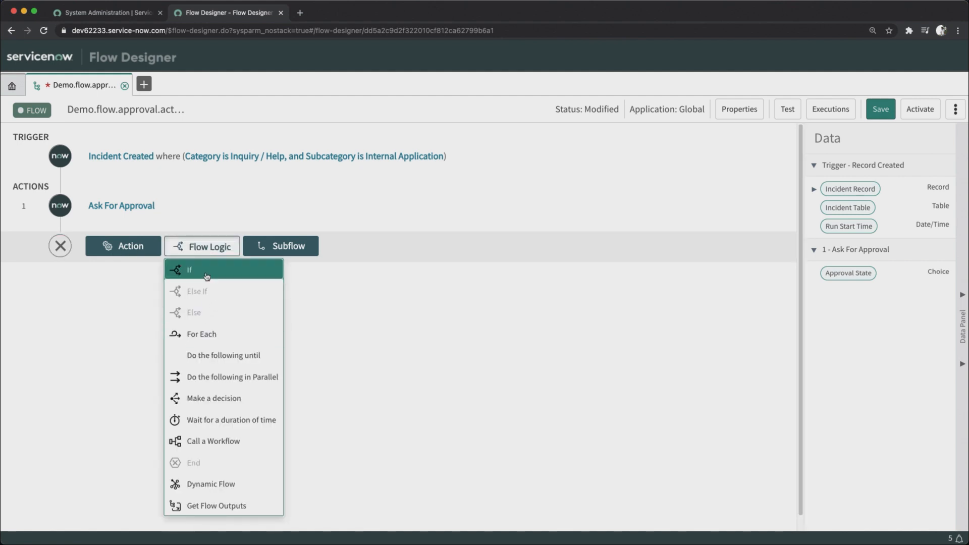
click(206, 271)
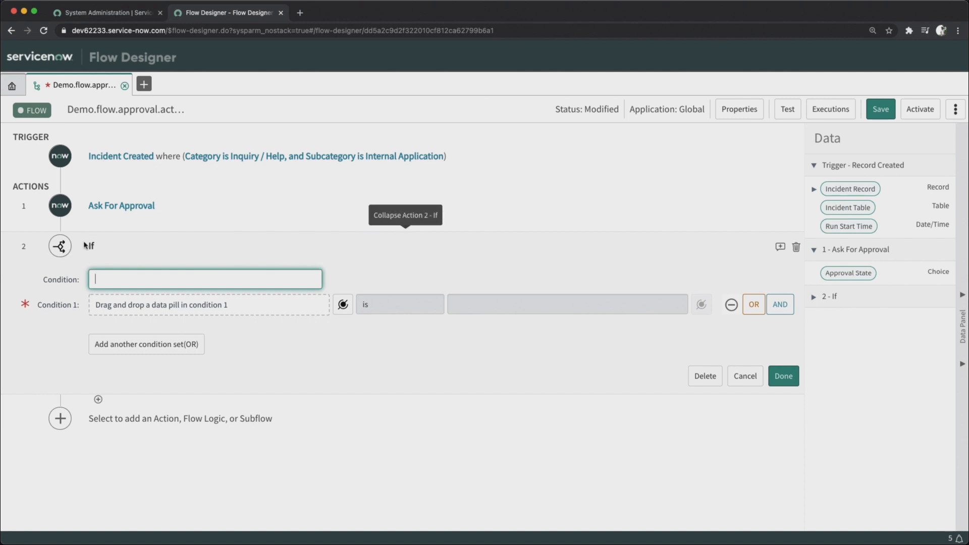
click(342, 305)
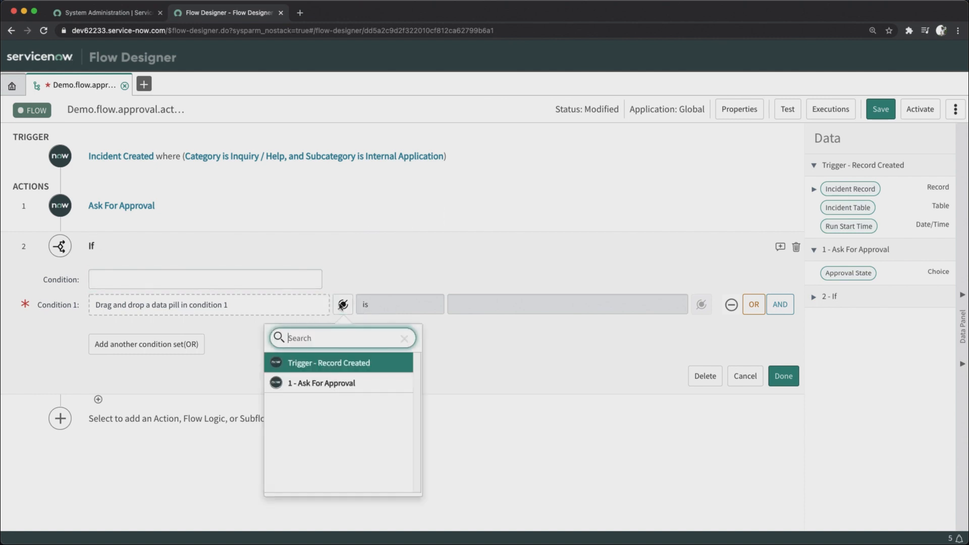
click(318, 385)
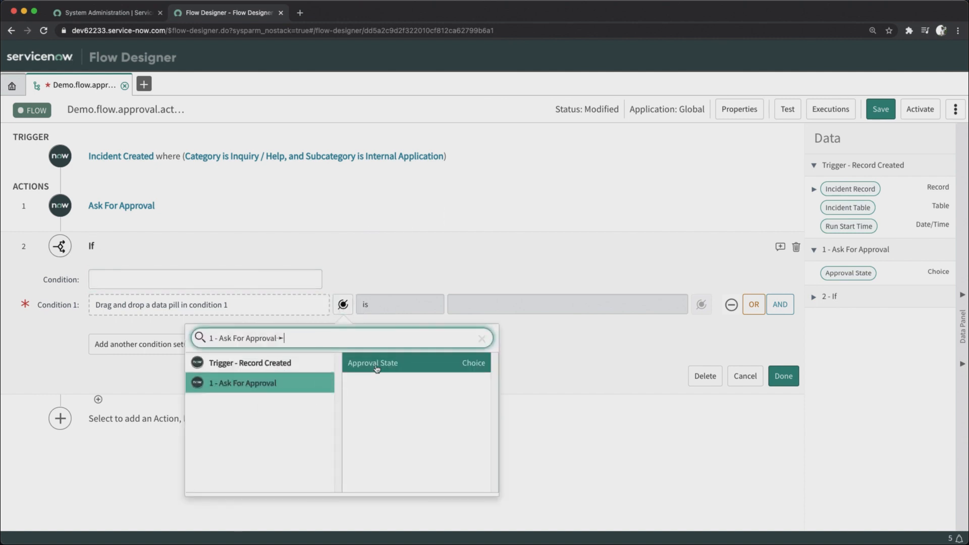
click(394, 364)
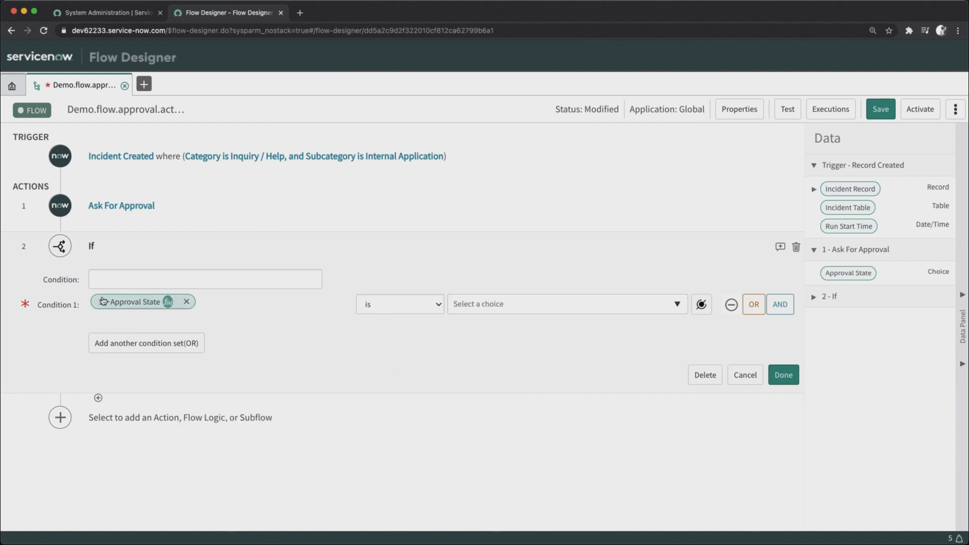
Set the If condition's value to Approved and review the Ask For Approval action's settings
mouse_move(166, 302)
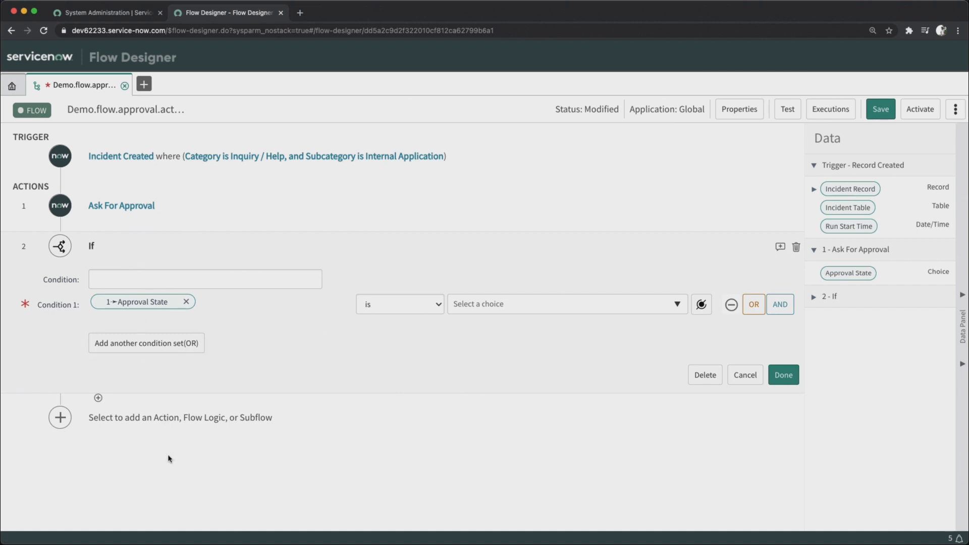
click(497, 307)
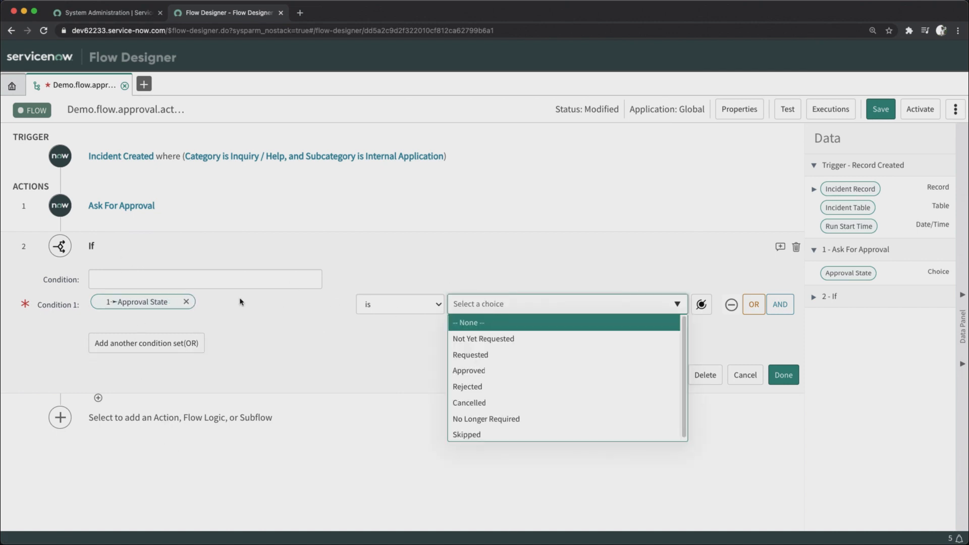
click(499, 372)
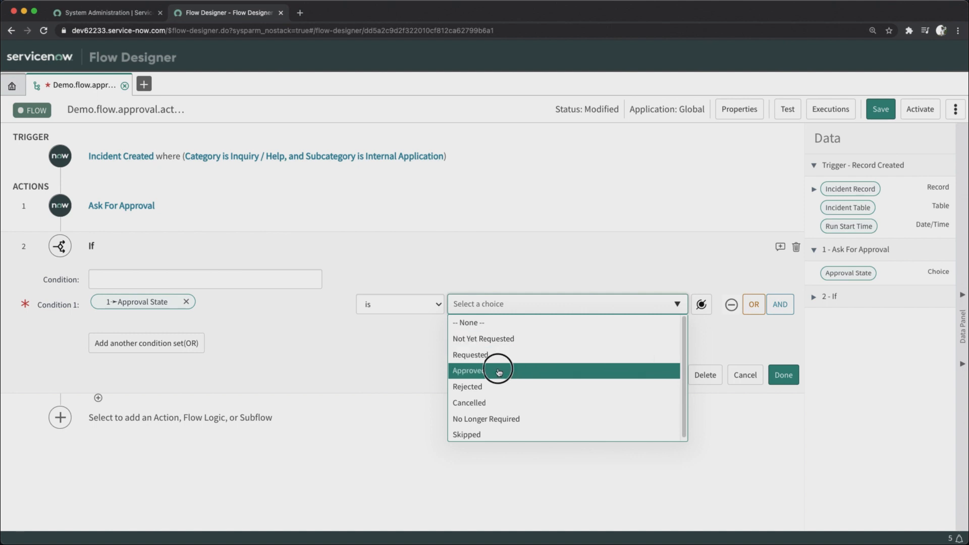
click(121, 205)
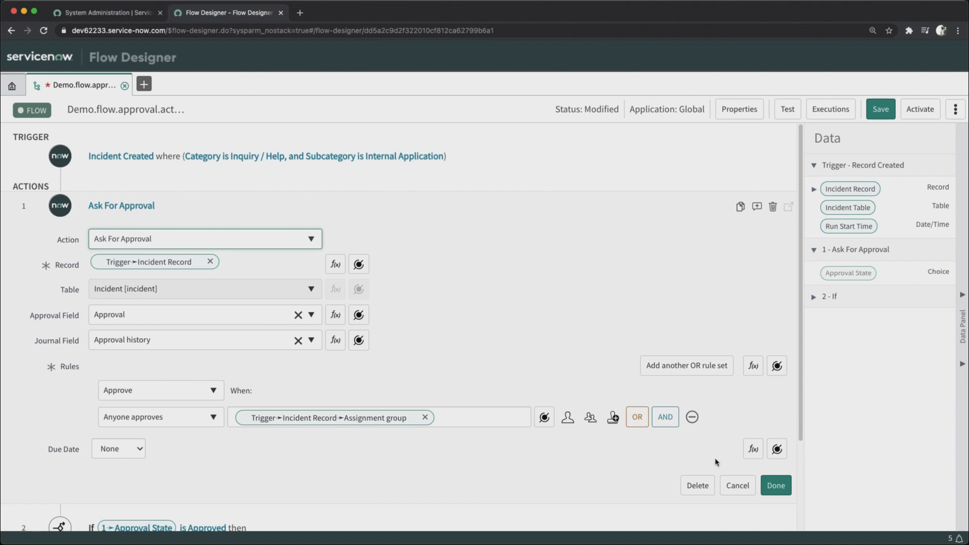
click(774, 485)
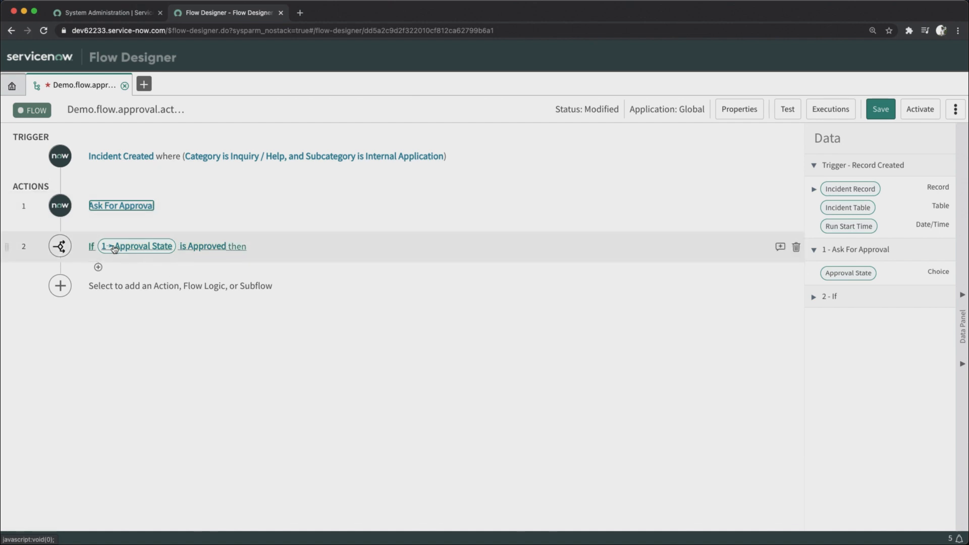
Add a Create Task action from ServiceNow Core inside the If branch and set its table to the trigger's Incident Table
click(98, 268)
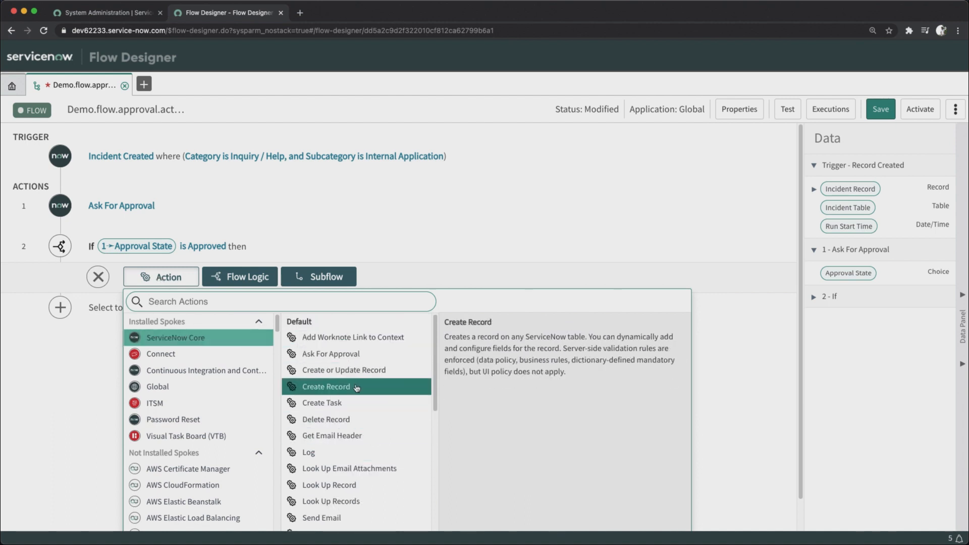
scroll(384, 409, down, 3)
scroll(383, 411, up, 3)
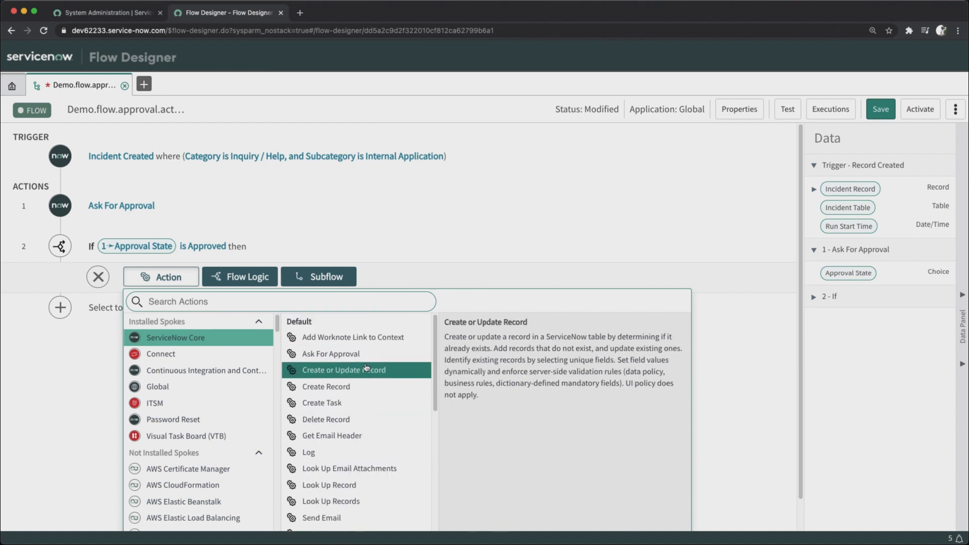
click(353, 406)
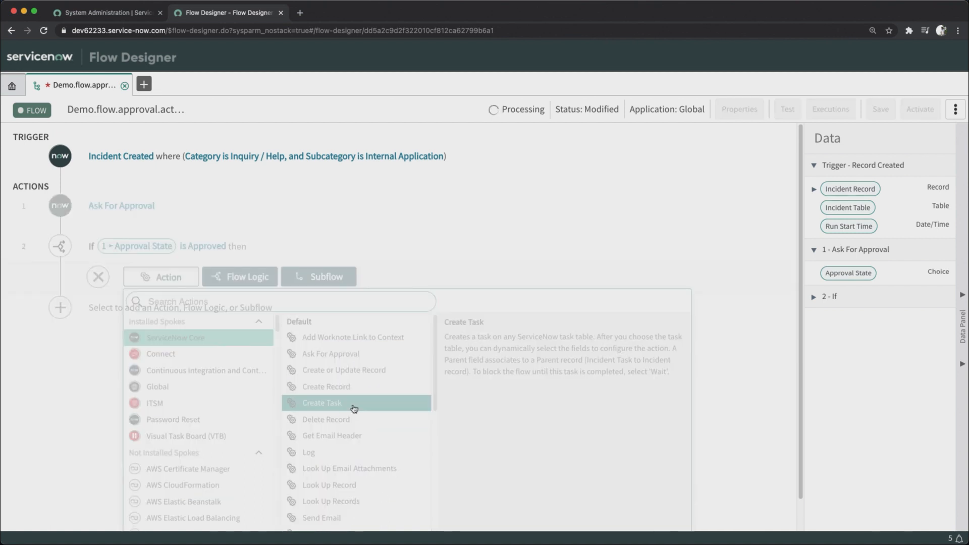
click(378, 344)
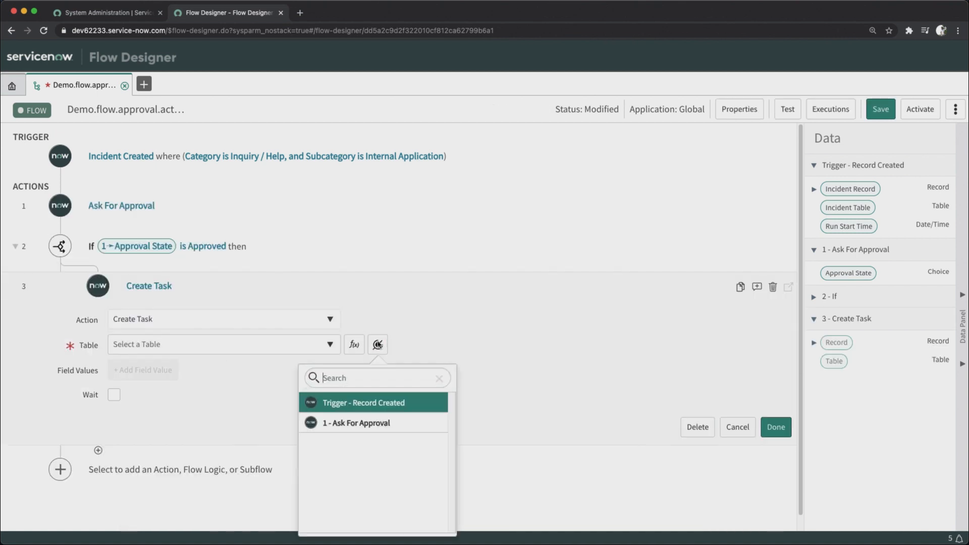
click(379, 402)
click(459, 424)
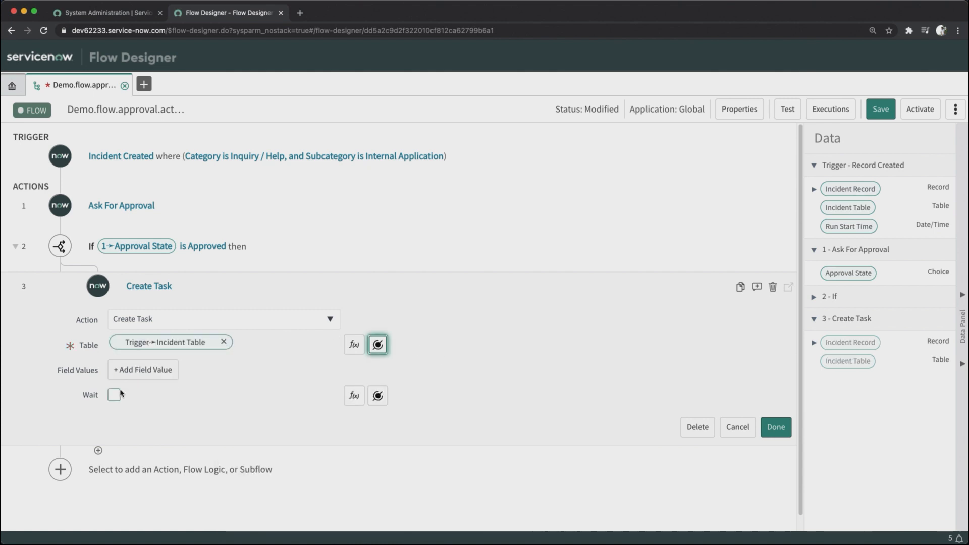
Add a Parent Incident field value to the Create Task action and set it to the trigger's Incident Record
click(140, 370)
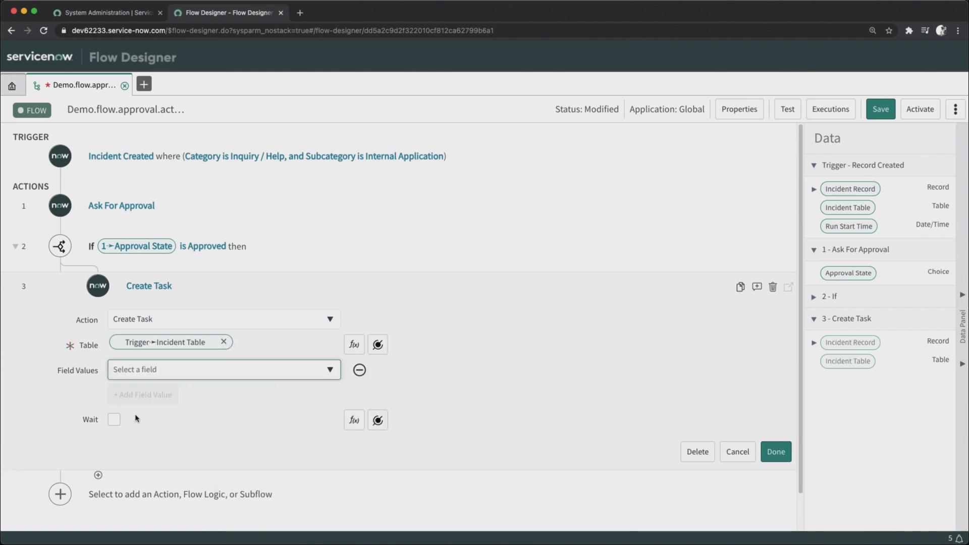
click(157, 373)
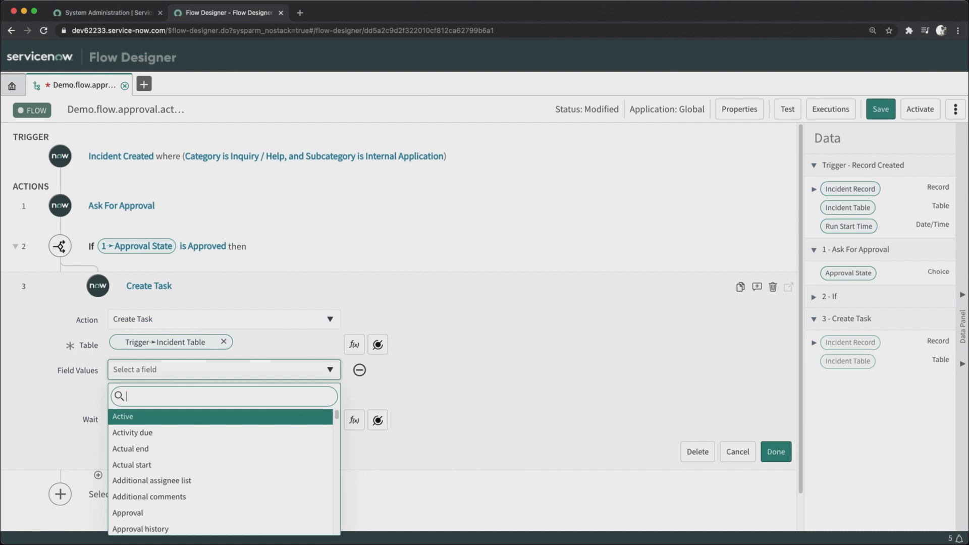
text(parent)
key(Down)
key(Return)
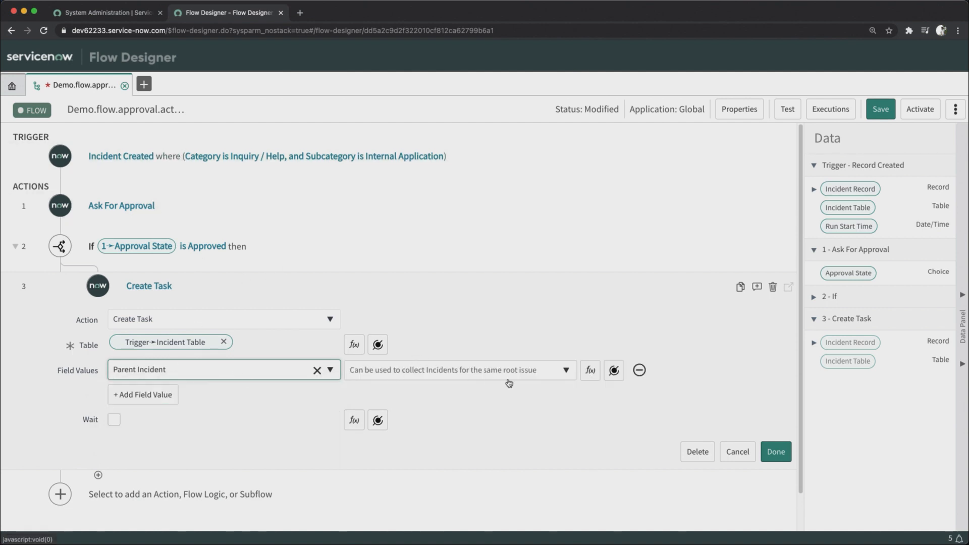
click(614, 371)
click(674, 218)
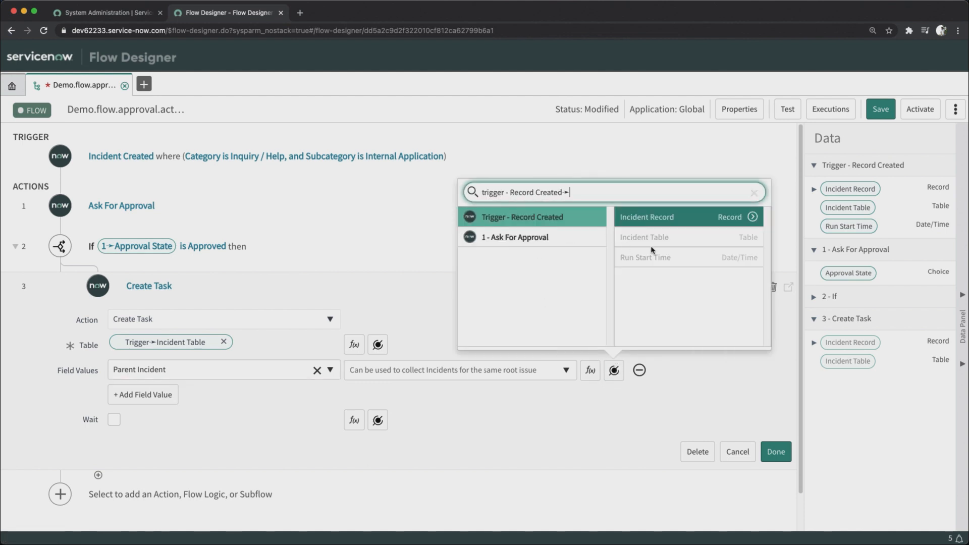
click(674, 218)
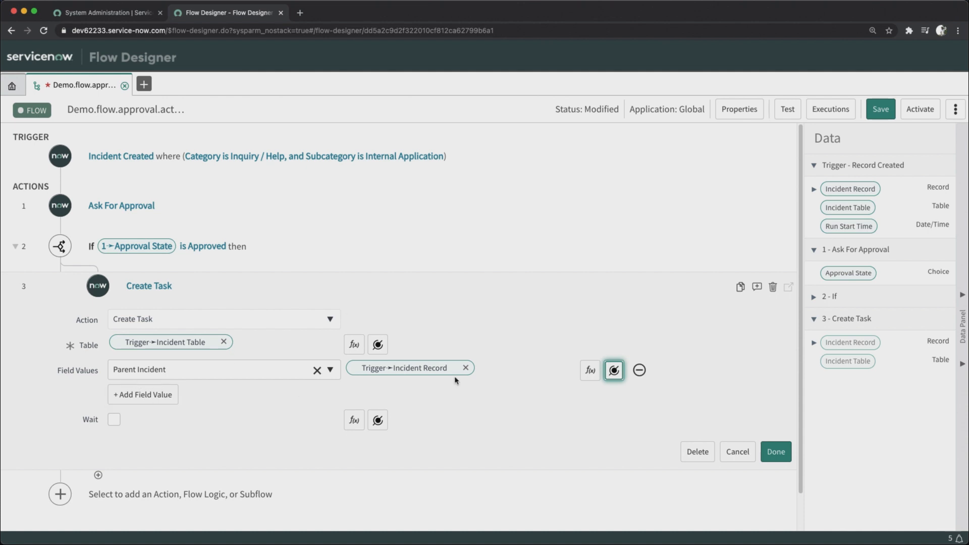
Add a Short description field value to the Create Task action and set it to Test child
click(158, 395)
click(158, 394)
text(short)
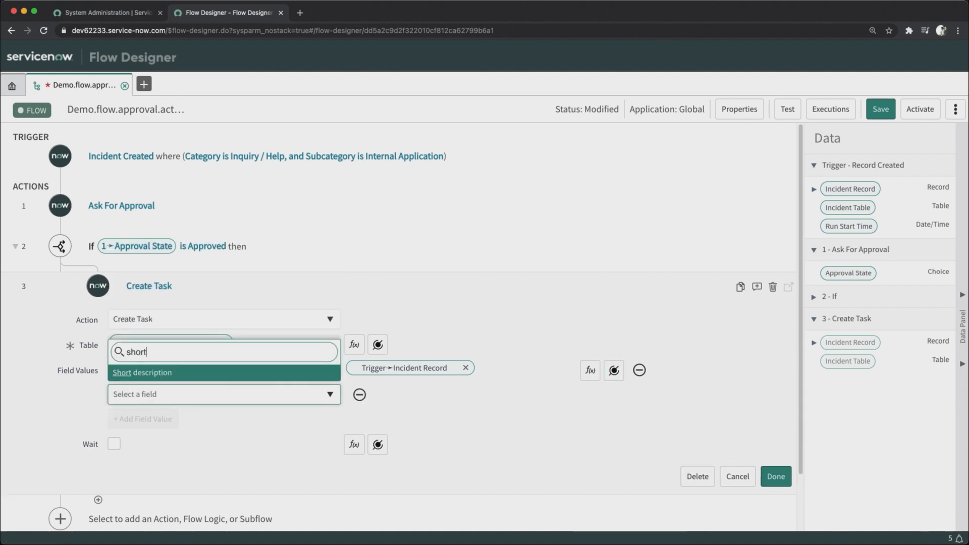
key(Return)
click(391, 400)
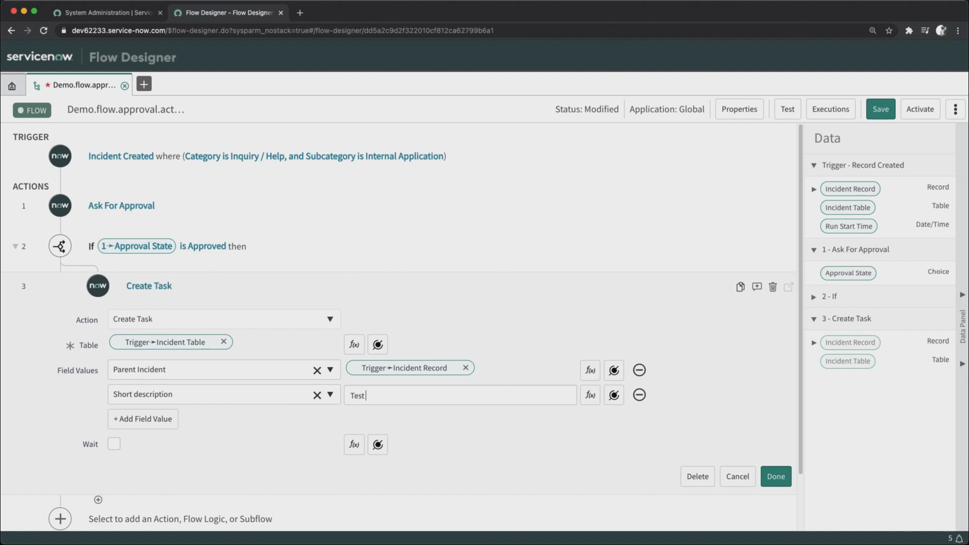
Add a Caller field value to the Create Task action and set it to the Caller of the trigger's Incident Record
click(146, 423)
click(246, 427)
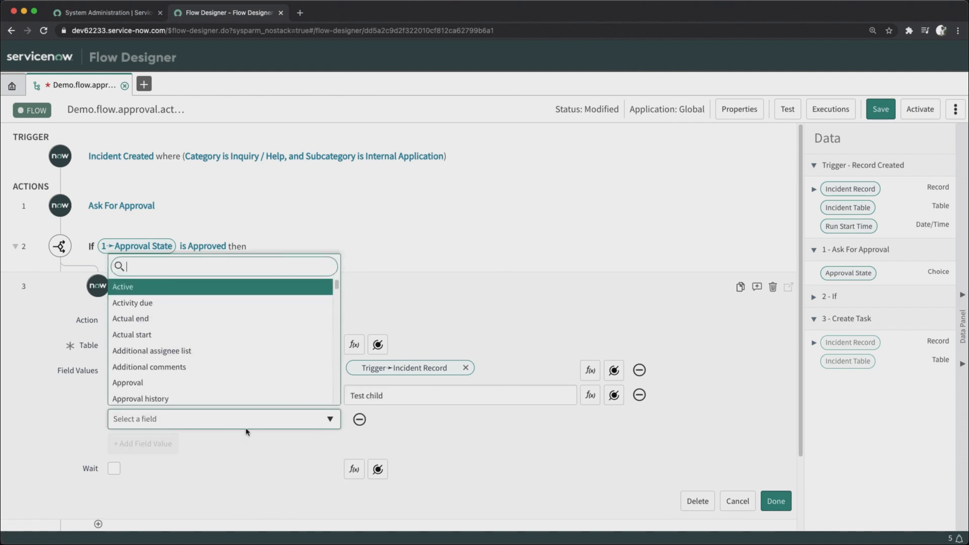
text(call)
key(Return)
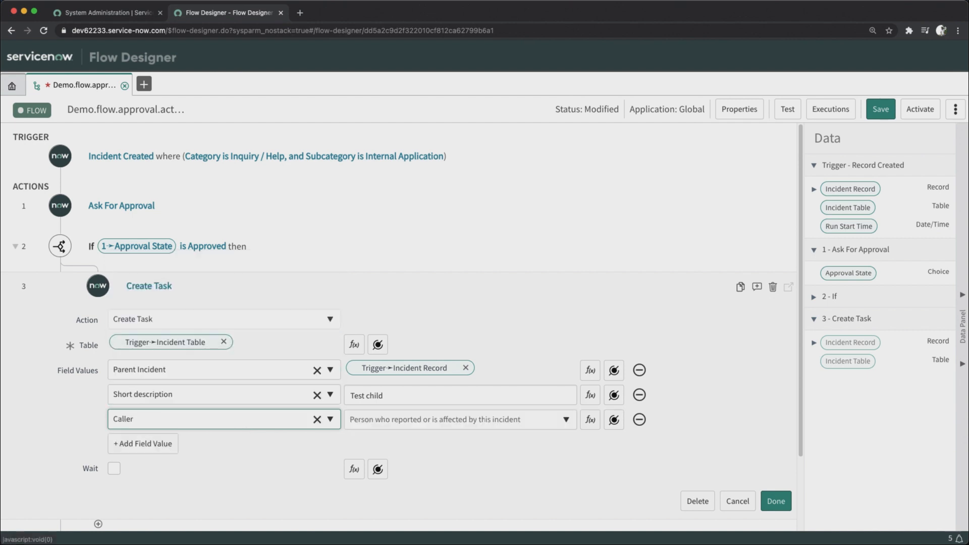
click(614, 420)
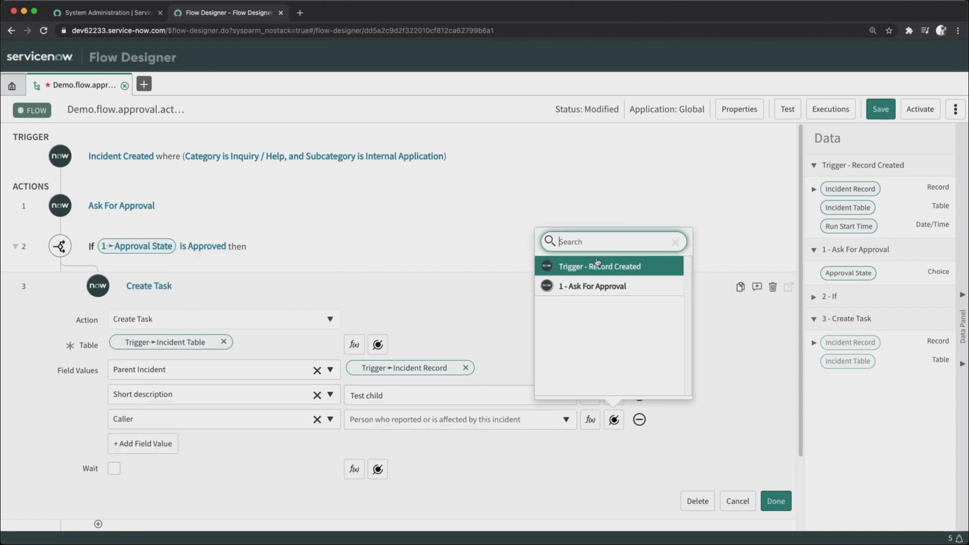
click(752, 266)
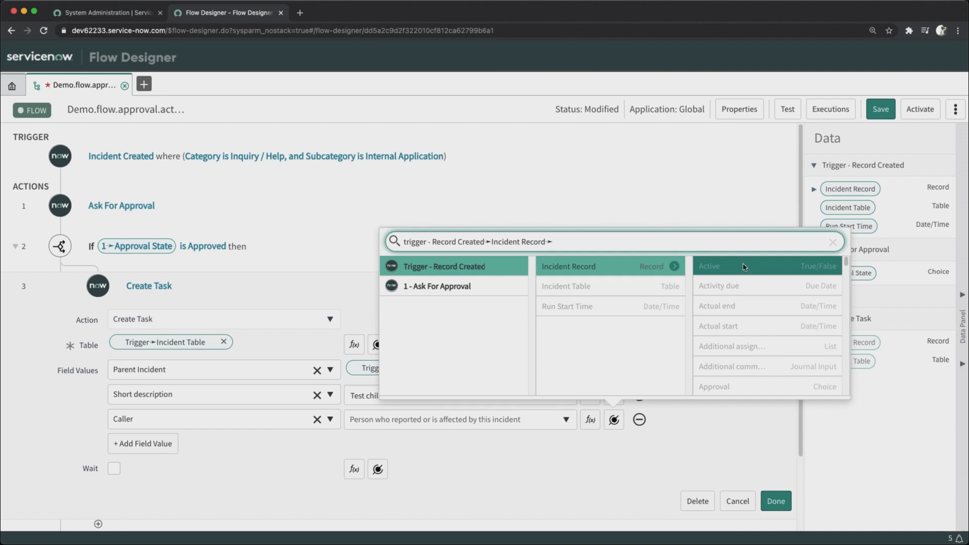
scroll(757, 327, down, 4)
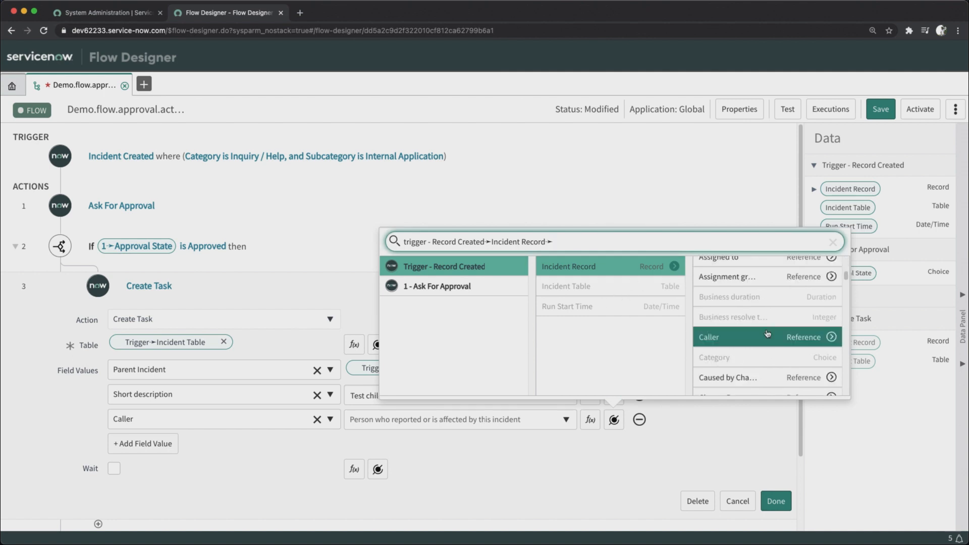
click(739, 334)
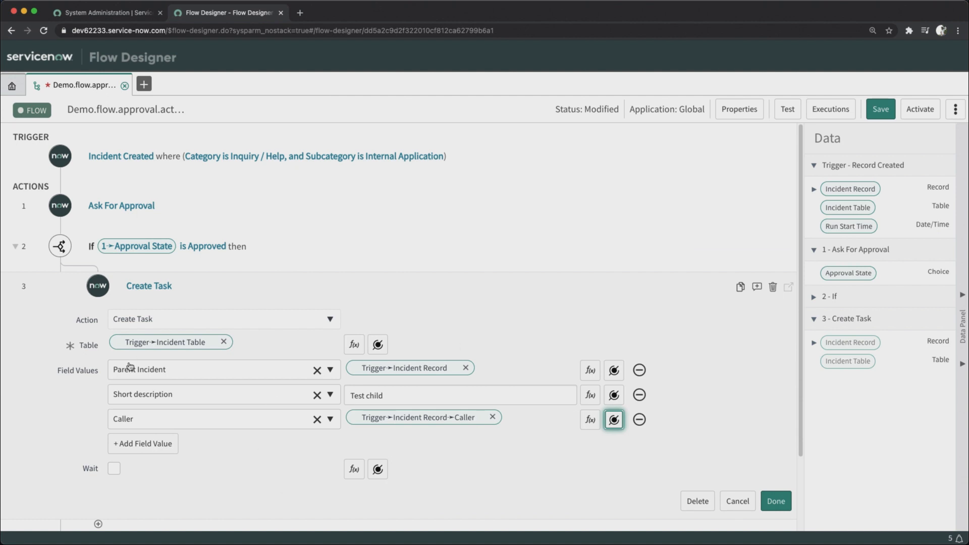
Add an Assignment group field value to the Create Task action and set it to Application Development
scroll(432, 401, down, 1)
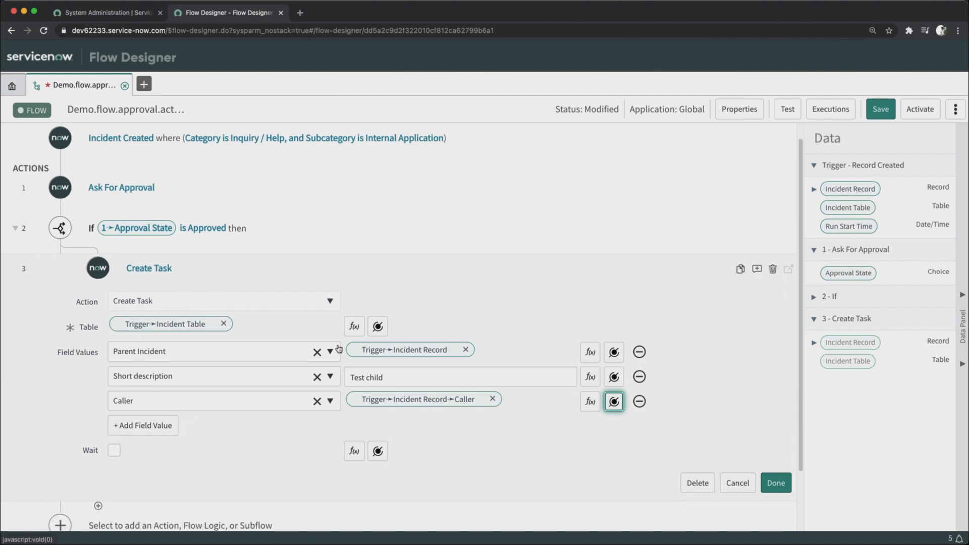
click(140, 426)
click(172, 425)
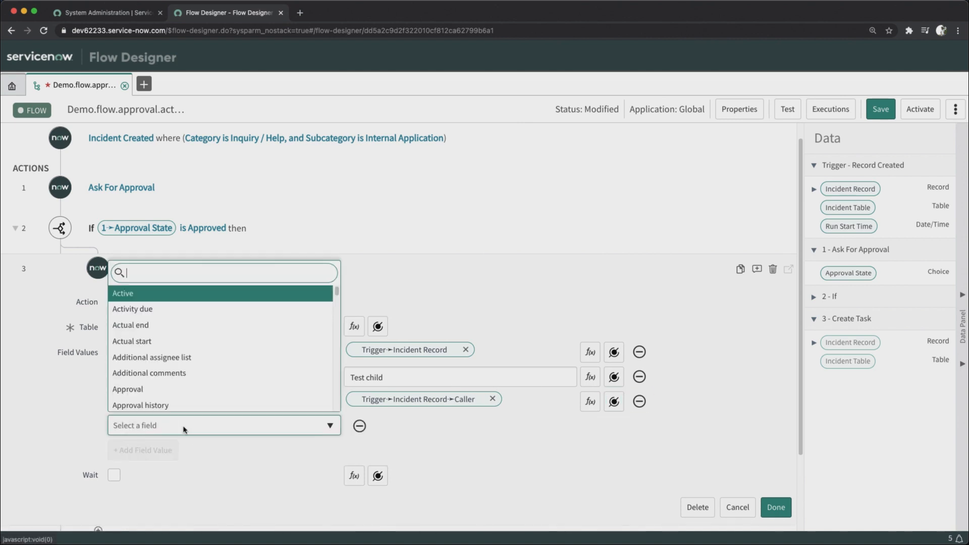
text(ass)
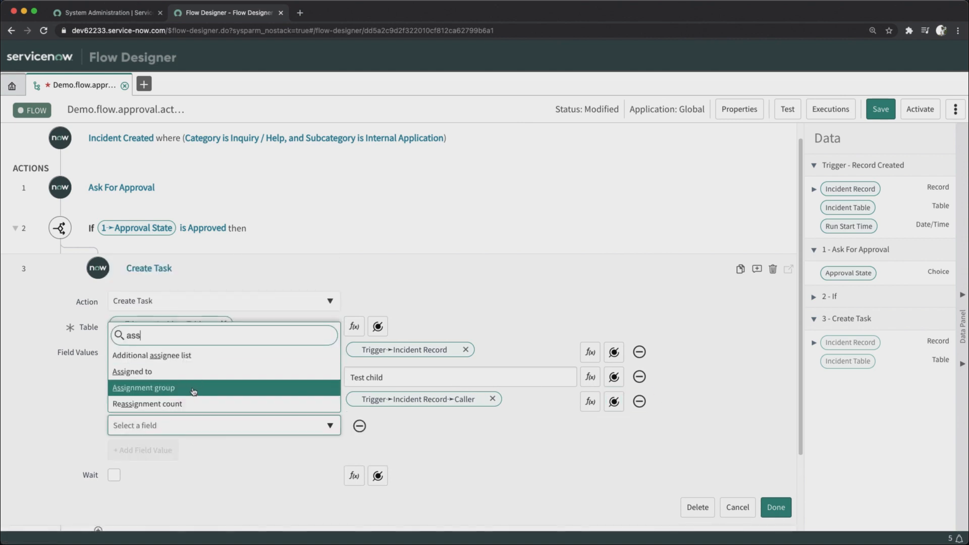
click(157, 392)
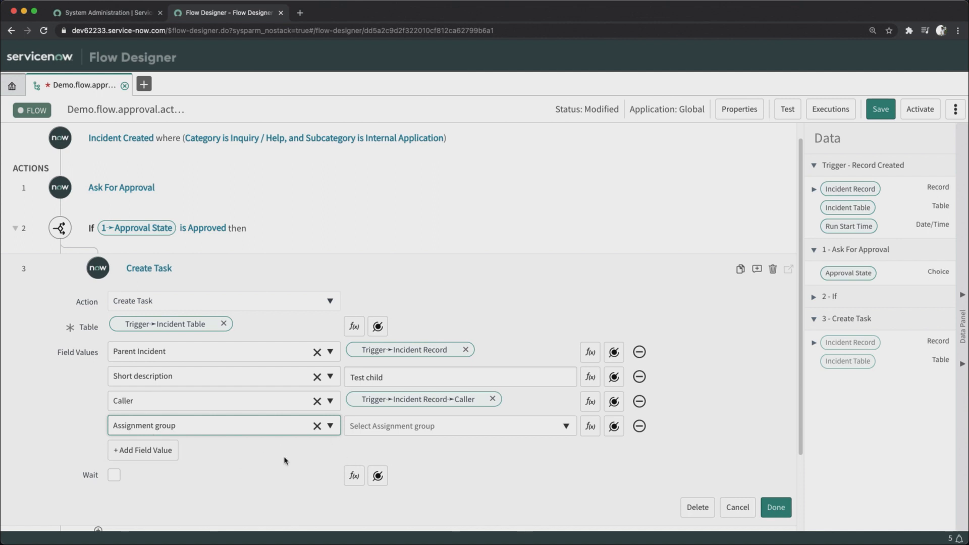
click(443, 428)
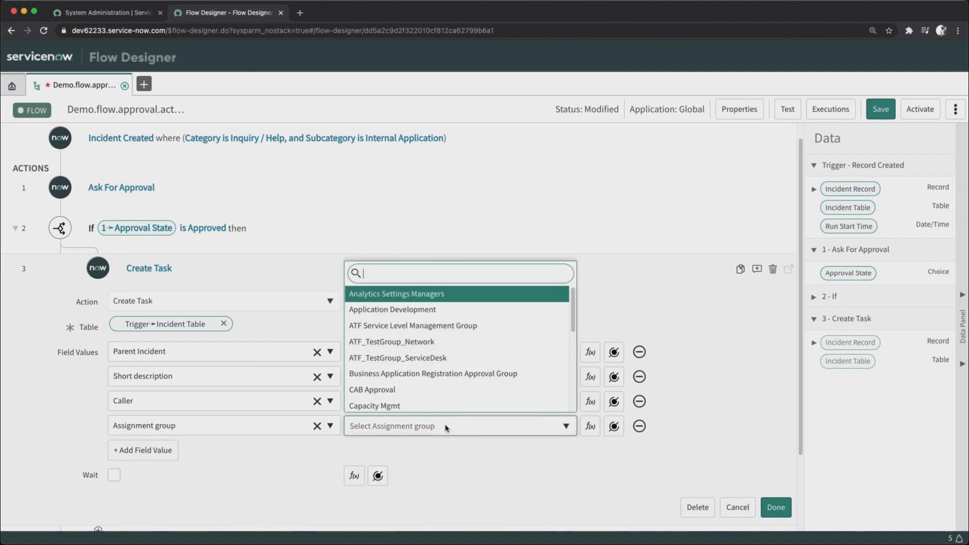
click(577, 480)
click(422, 427)
click(399, 310)
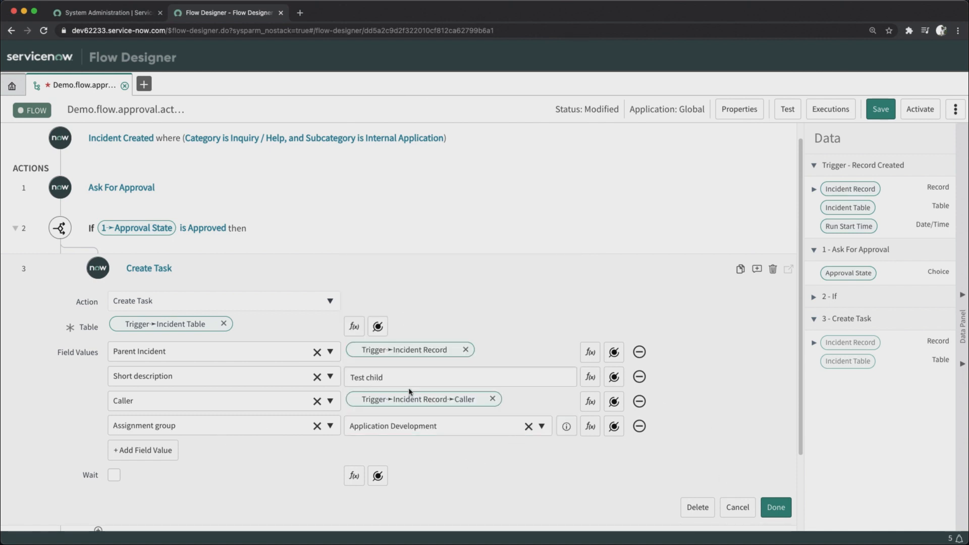
Review the Create Task action's table and field values, and finish its configuration
scroll(410, 391, down, 3)
scroll(152, 383, up, 4)
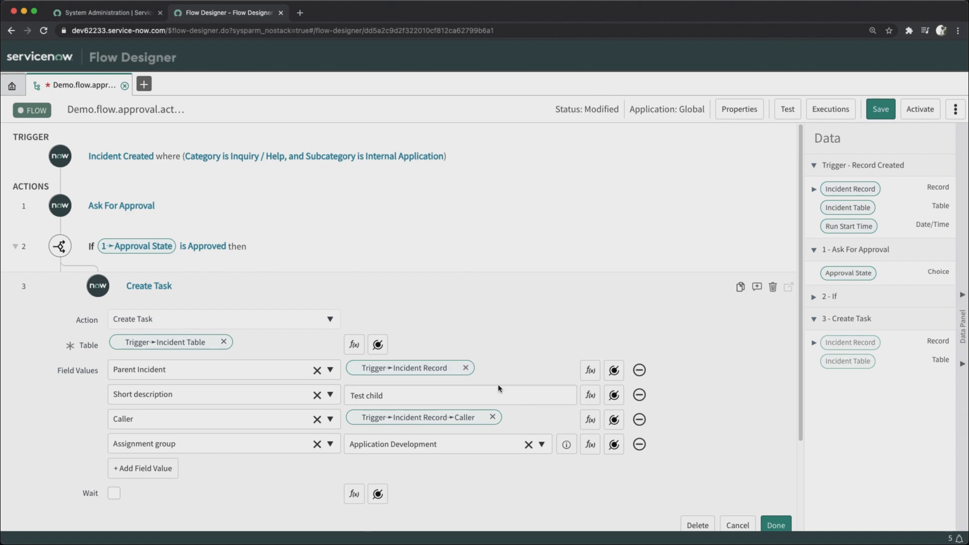
scroll(185, 365, down, 3)
scroll(185, 365, up, 2)
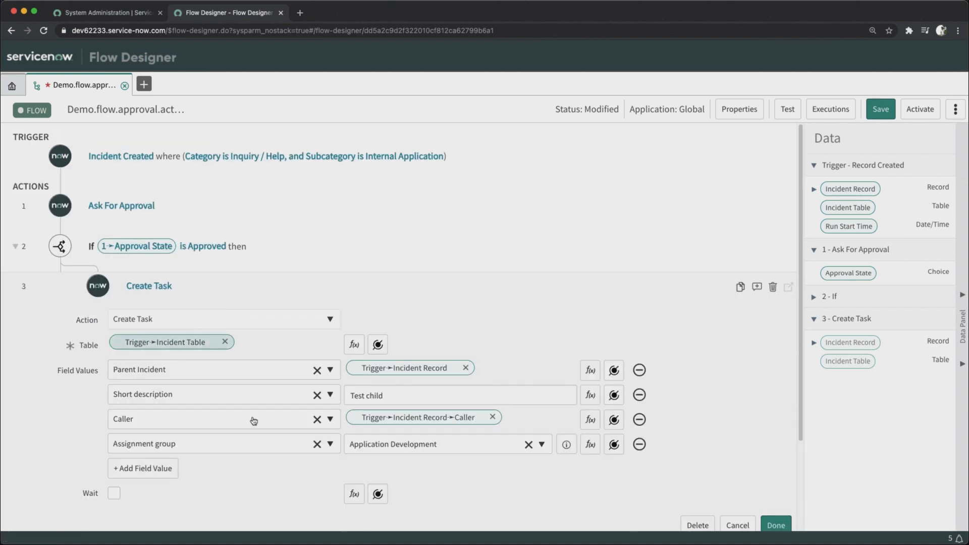
scroll(253, 358, down, 2)
click(772, 443)
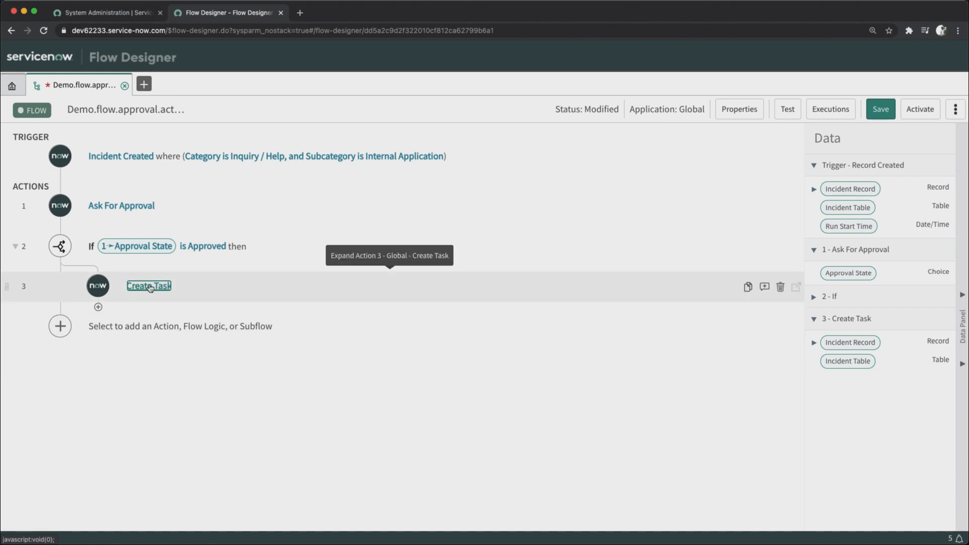
click(96, 329)
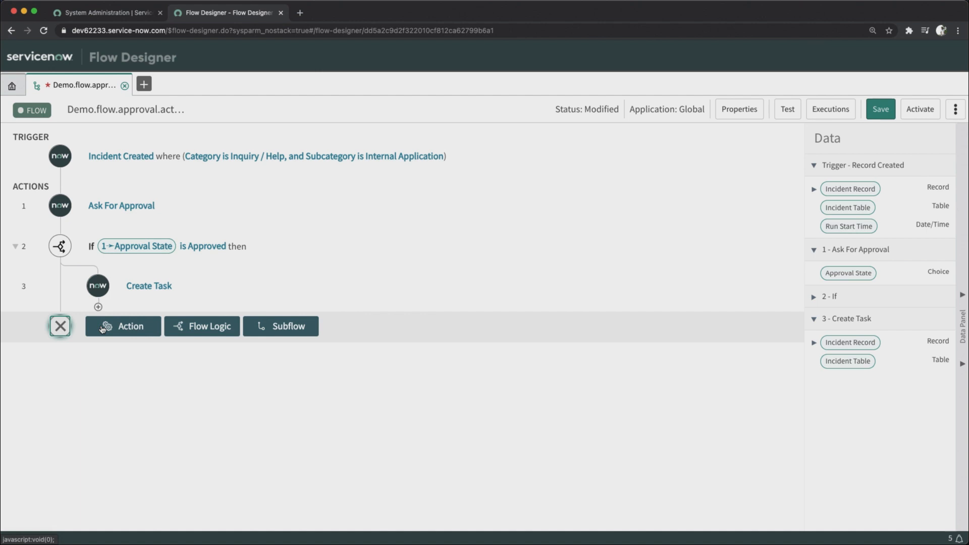
click(204, 328)
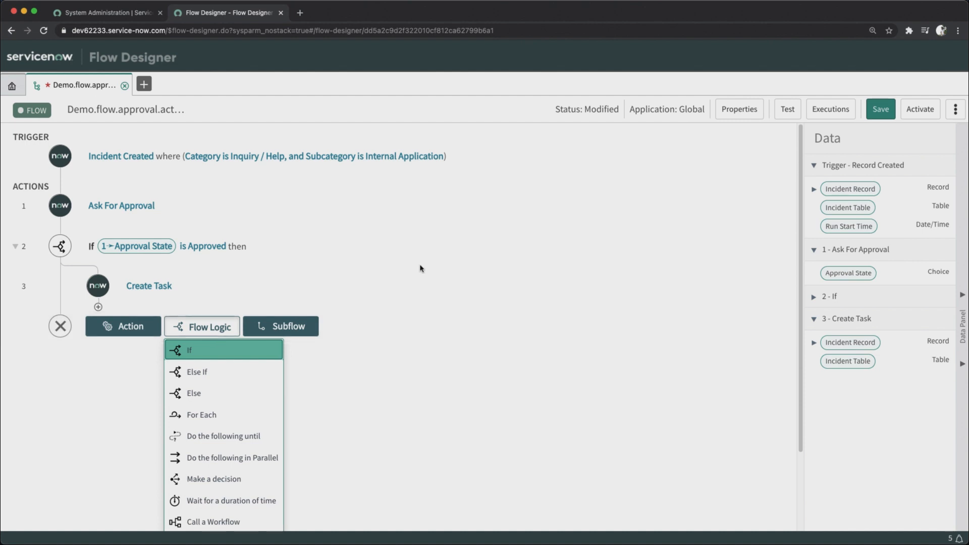
click(449, 434)
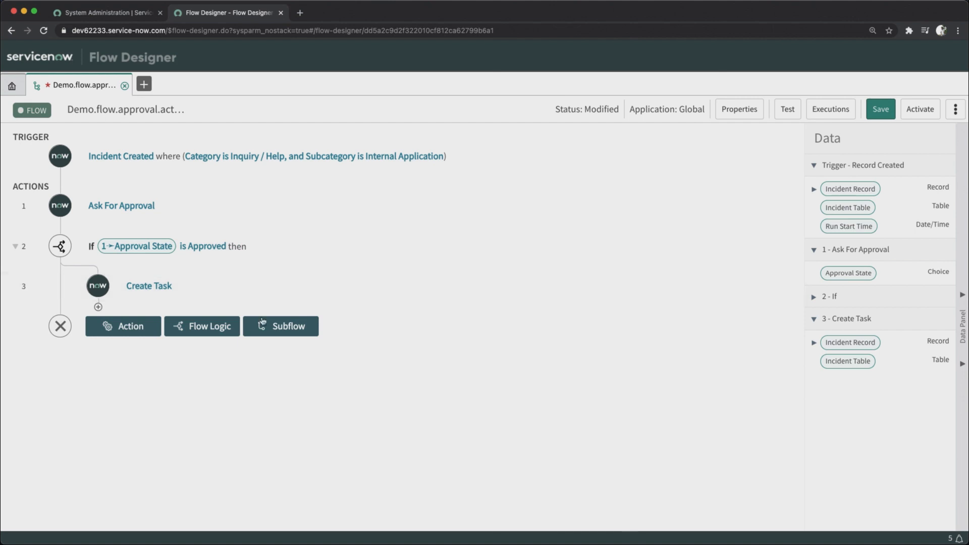
Save the flow and activate it, confirming the activation
click(881, 111)
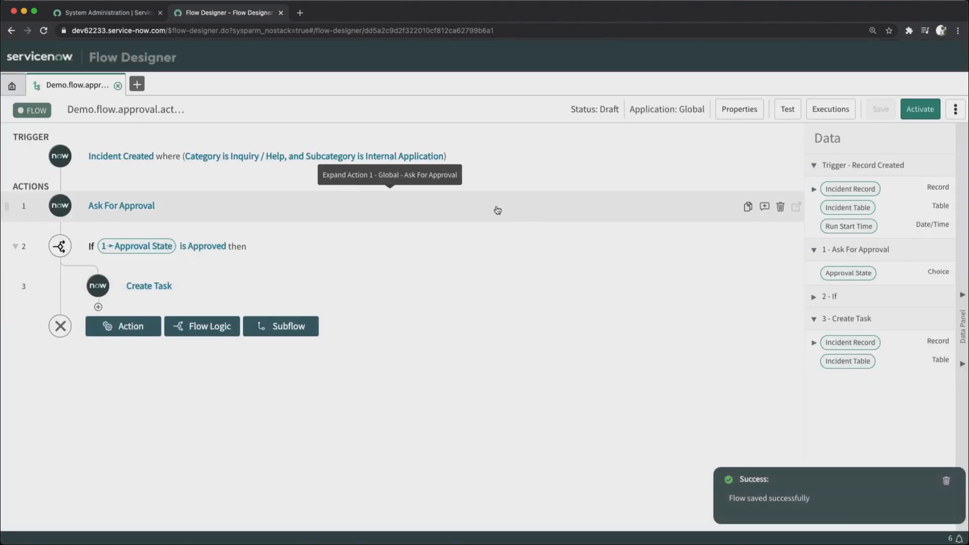
click(921, 113)
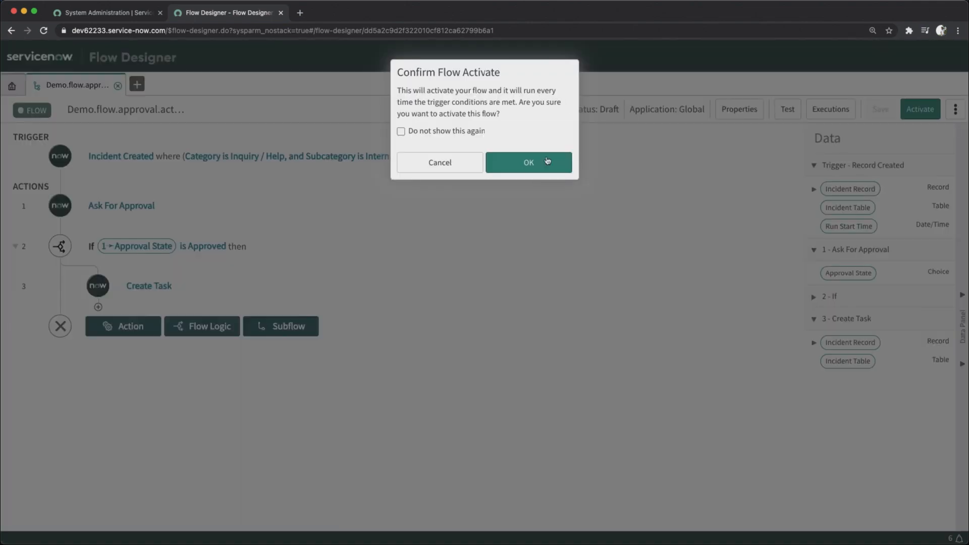
click(520, 167)
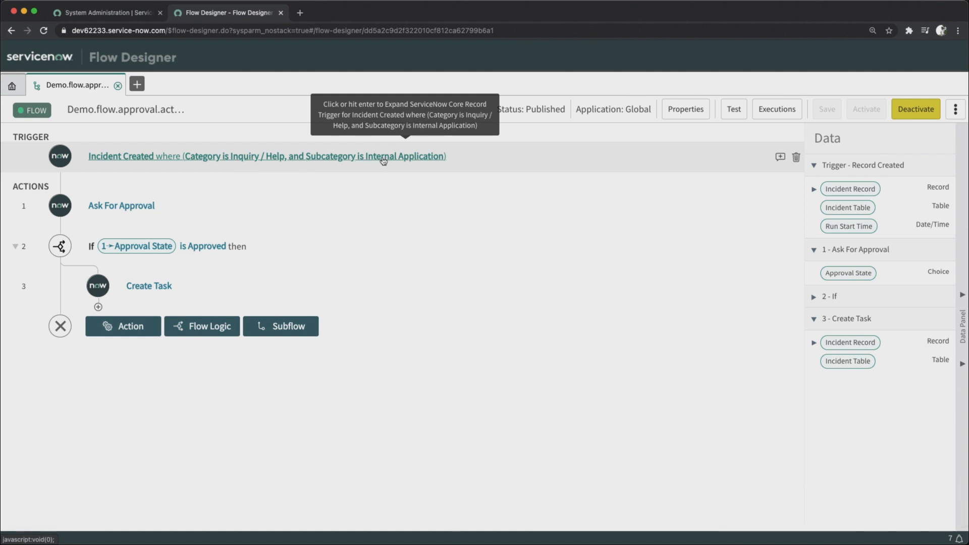
Switch to the System Administration browser tab, filter the navigator for incident, and open a new incident record
click(102, 16)
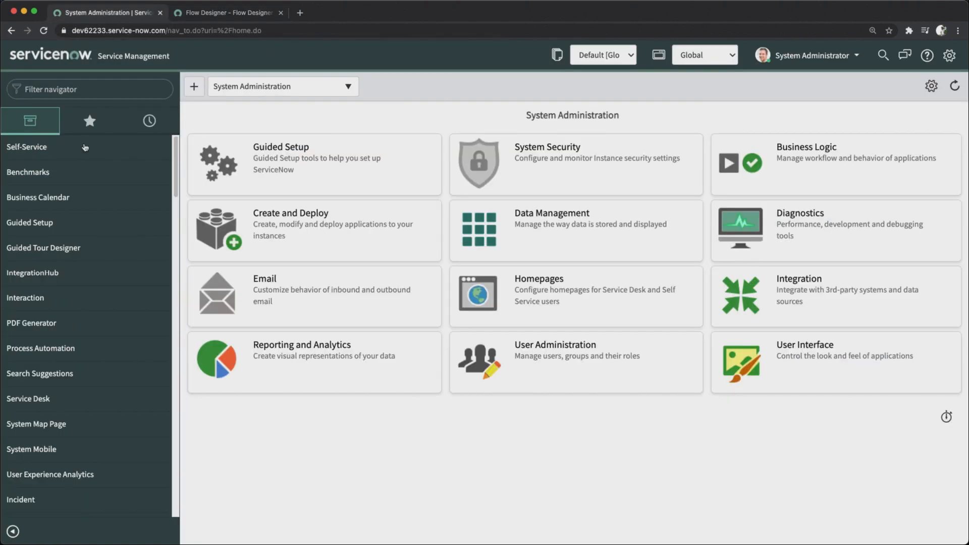
click(92, 90)
text(incident)
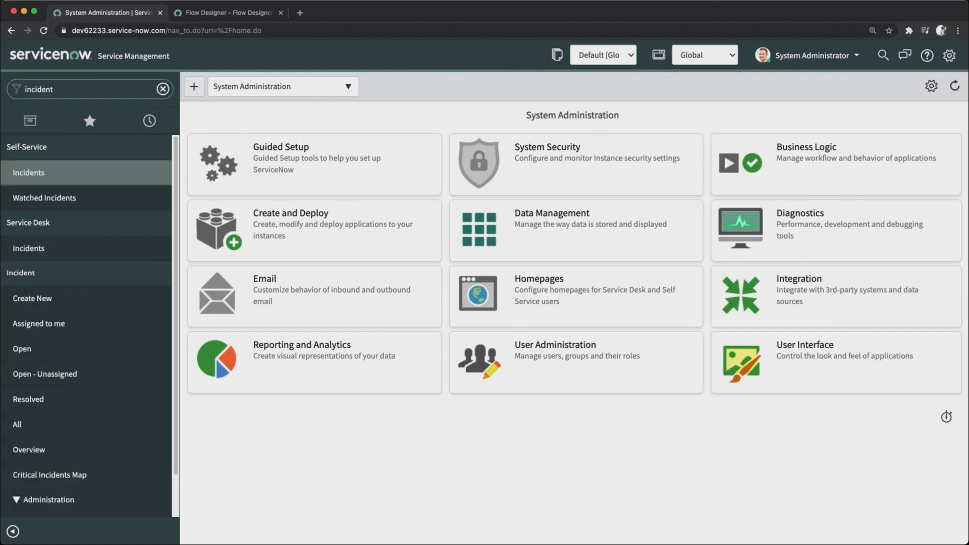
scroll(31, 363, down, 1)
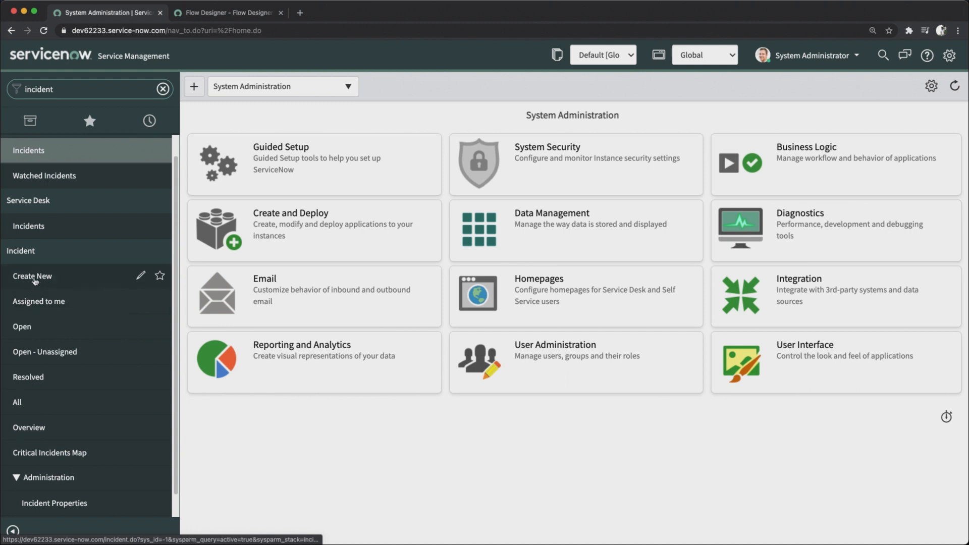
click(34, 280)
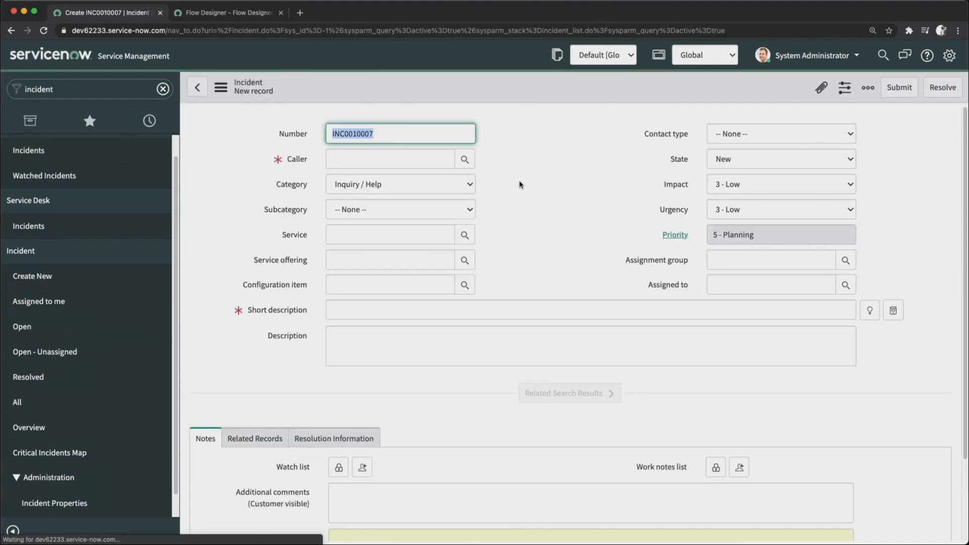
Fill in the new incident's caller and set its short description to Test
click(370, 153)
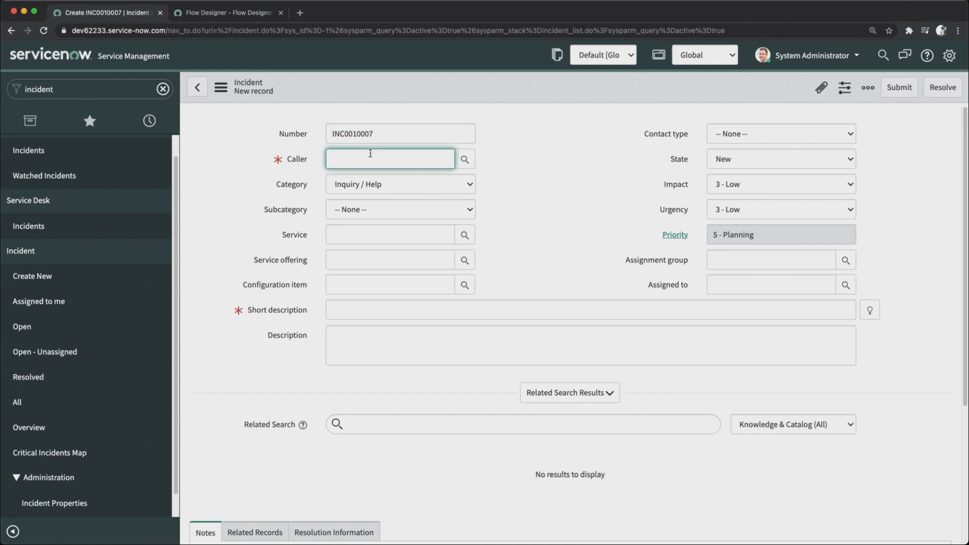
click(349, 189)
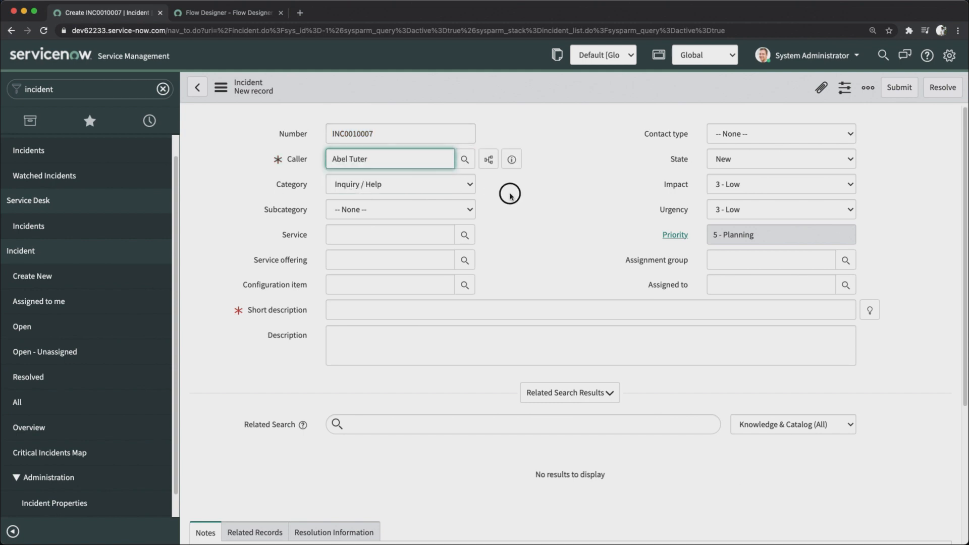
click(510, 194)
click(356, 310)
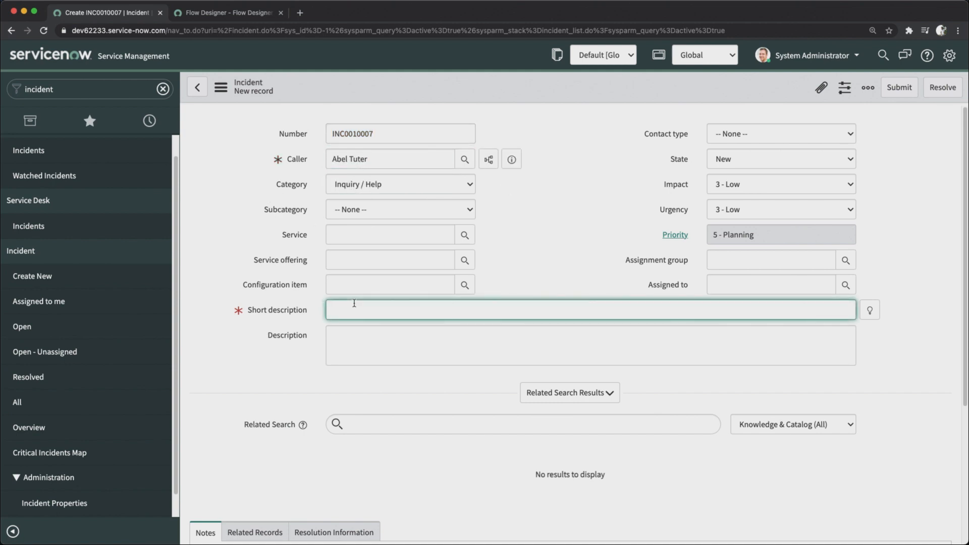
text(Test)
click(503, 240)
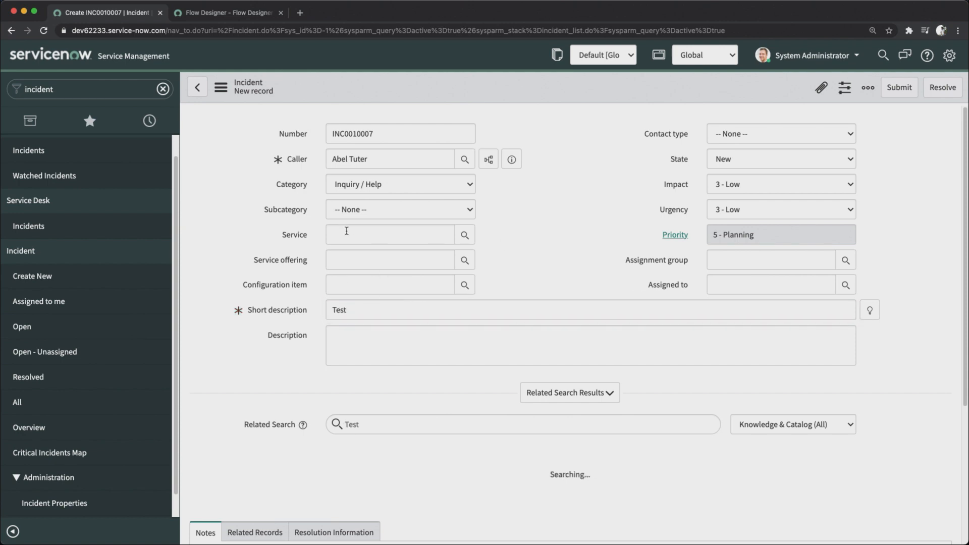
Set the incident's subcategory to Internal Application and its assignment group to Application Development
click(357, 207)
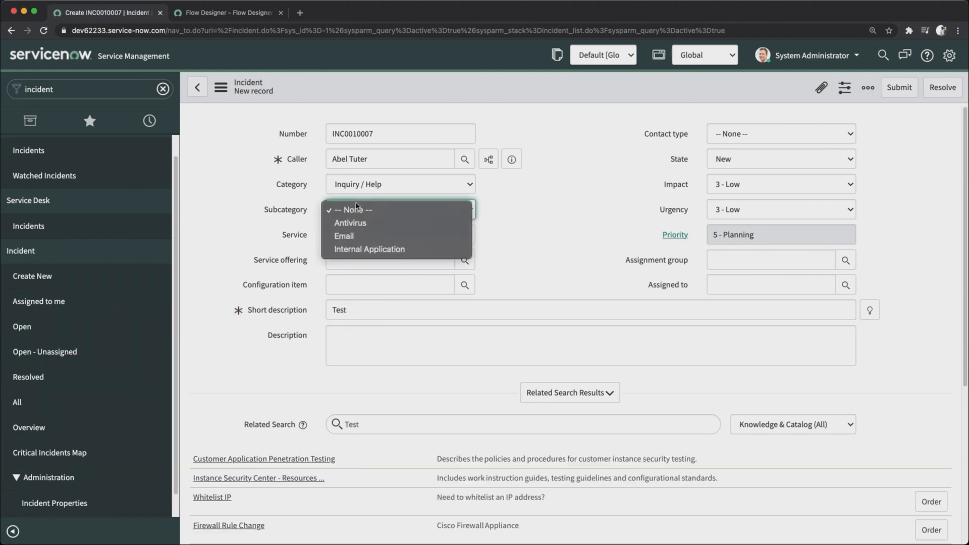
click(353, 249)
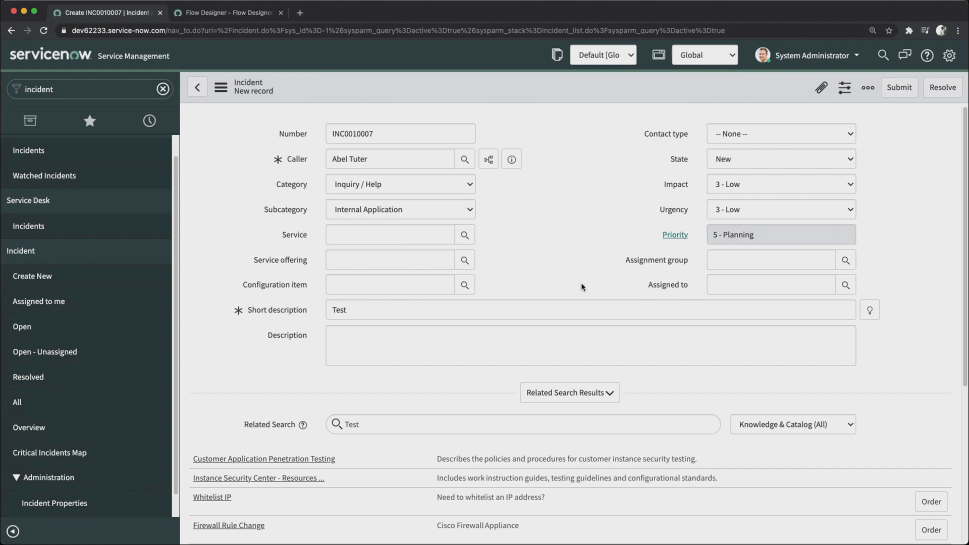
click(726, 259)
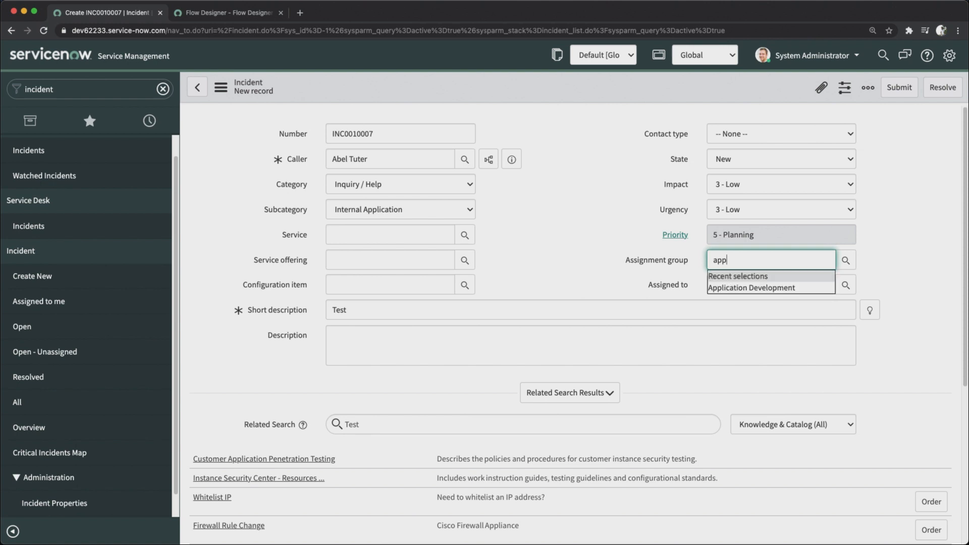
key(Down)
key(Return)
click(558, 234)
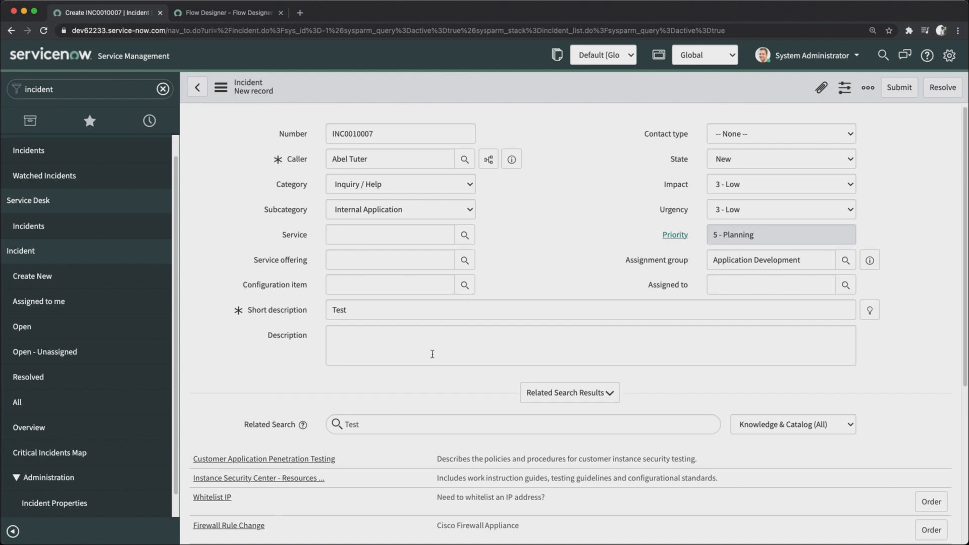
Save the new incident record and stay on its form
scroll(429, 362, down, 5)
scroll(600, 288, up, 5)
right_click(515, 93)
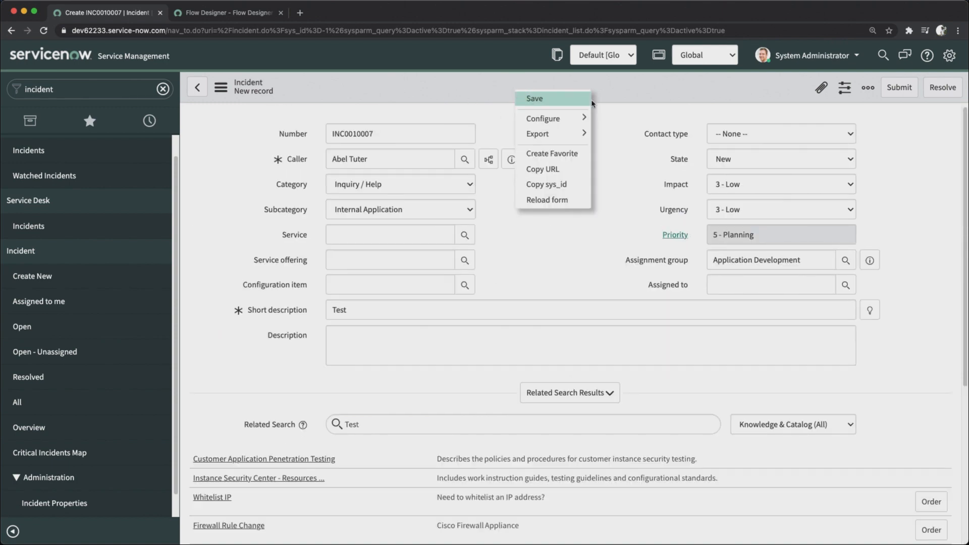
click(545, 102)
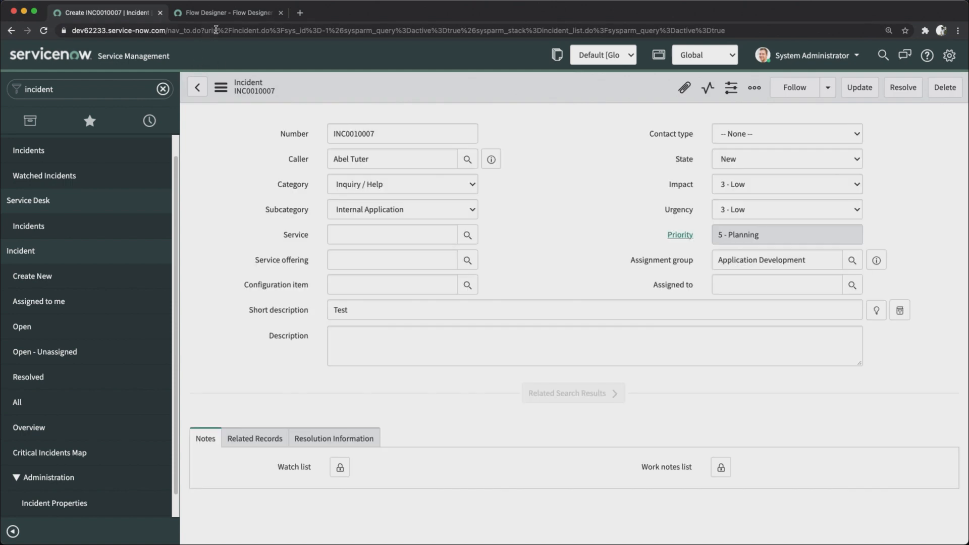
Switch to the Flow Designer browser tab, list the flow's executions, and open the execution details of the latest run
click(225, 19)
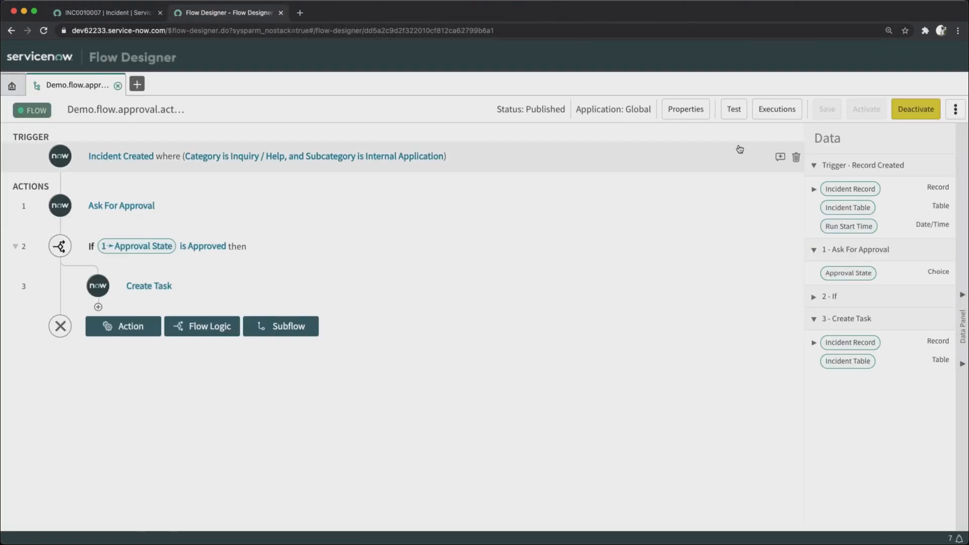
click(772, 111)
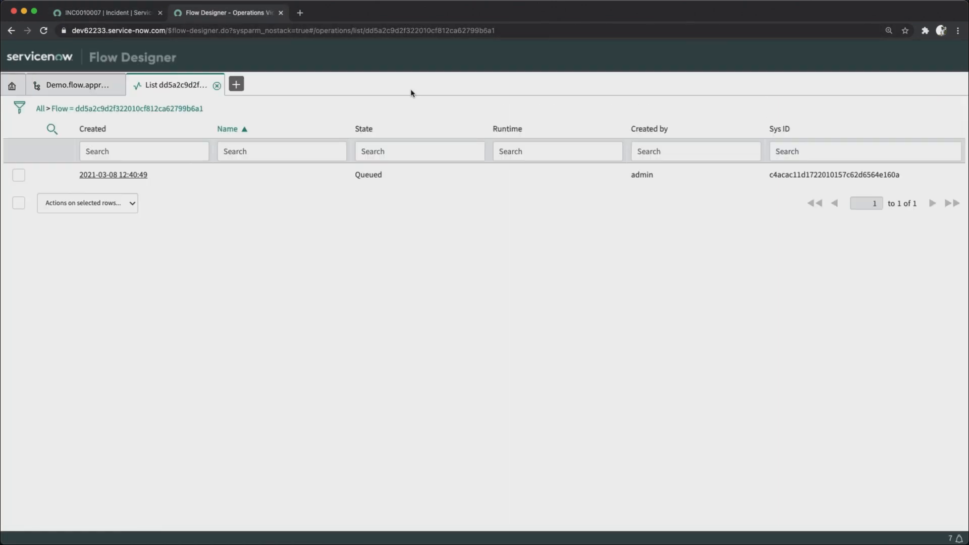
click(100, 176)
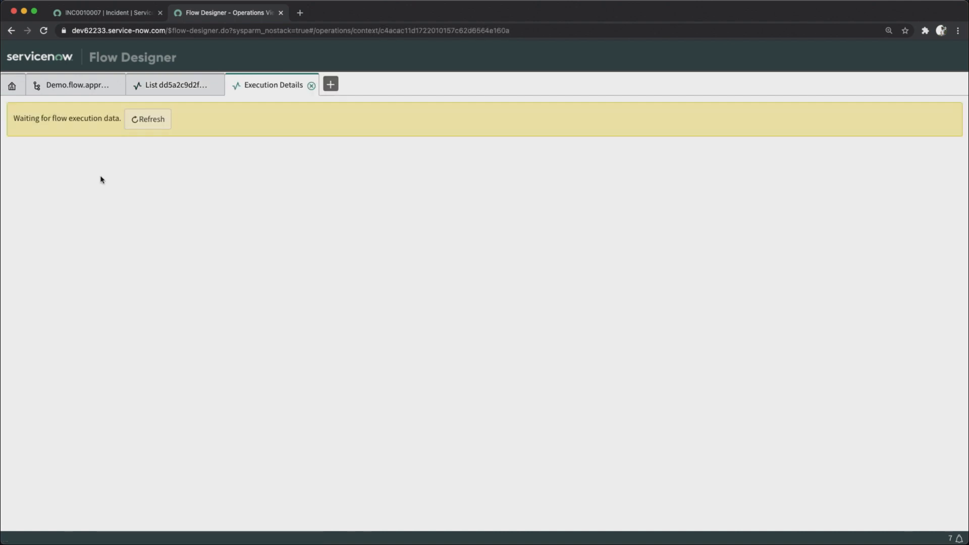
click(145, 122)
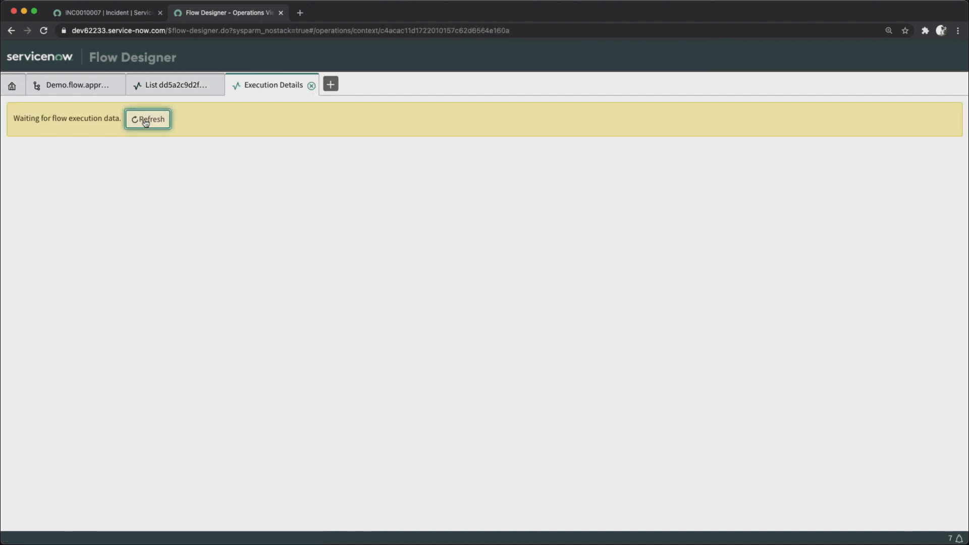
click(312, 86)
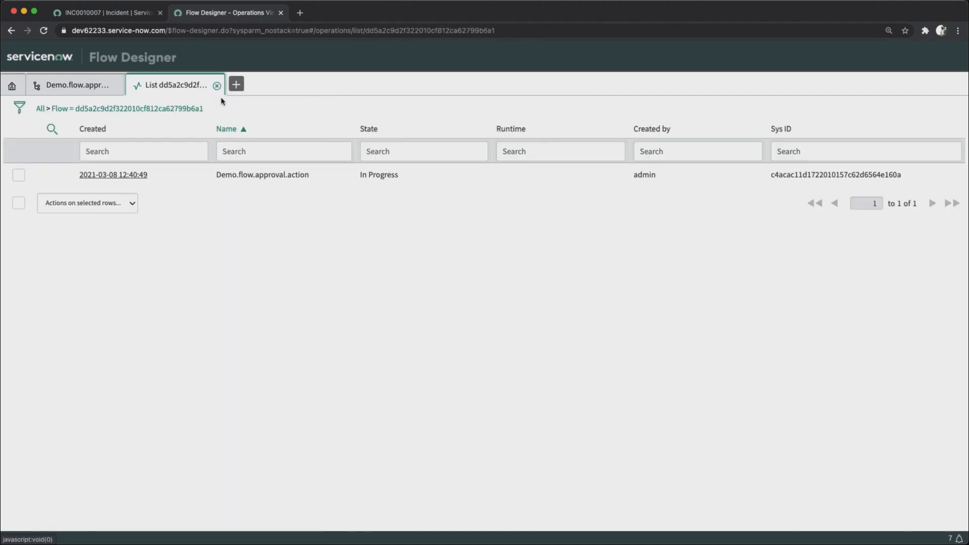
click(113, 175)
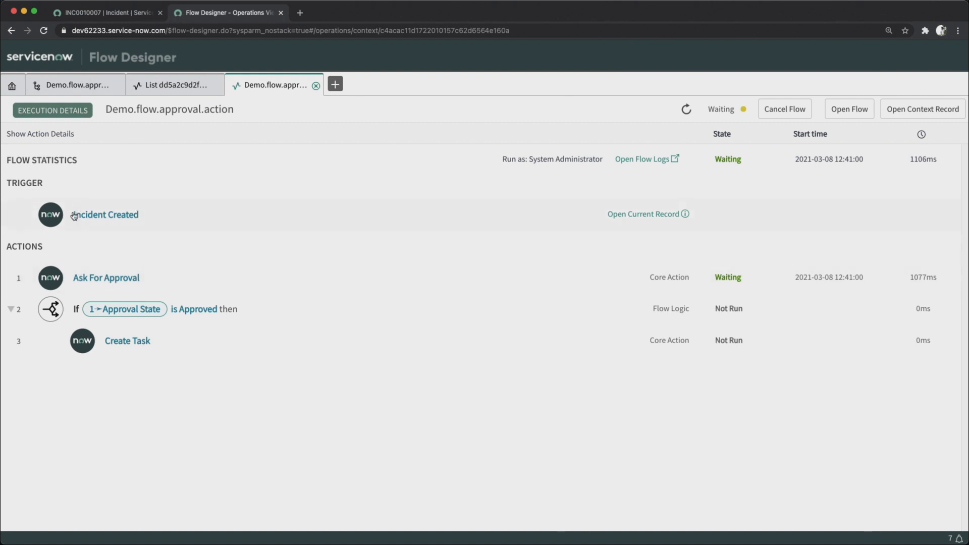
Inspect the execution's triggering incident record, then expand the configuration details of the Ask For Approval action
click(686, 214)
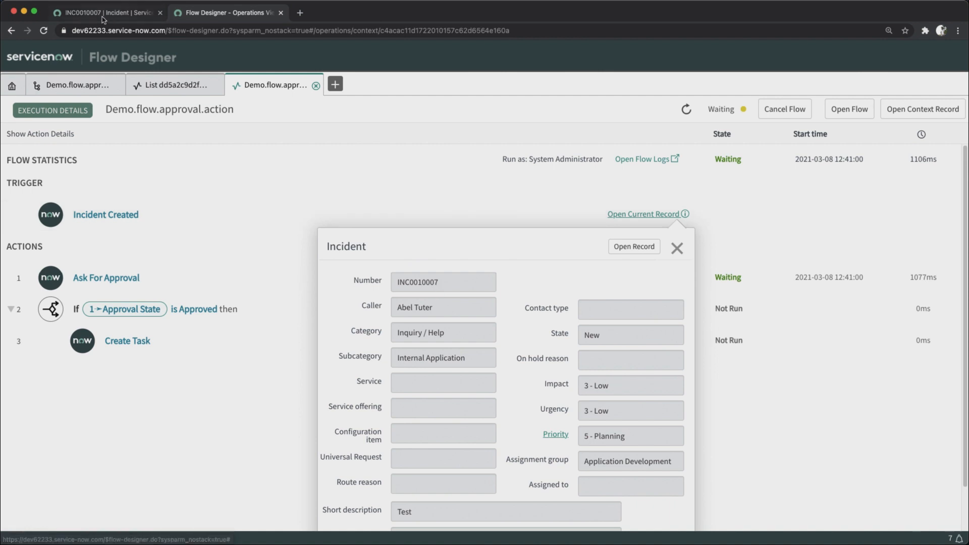
click(155, 405)
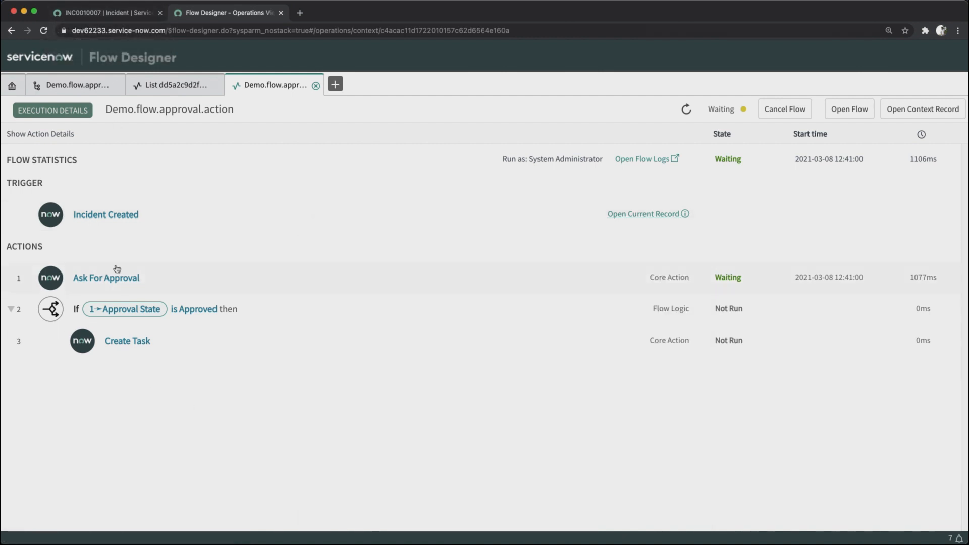
click(106, 283)
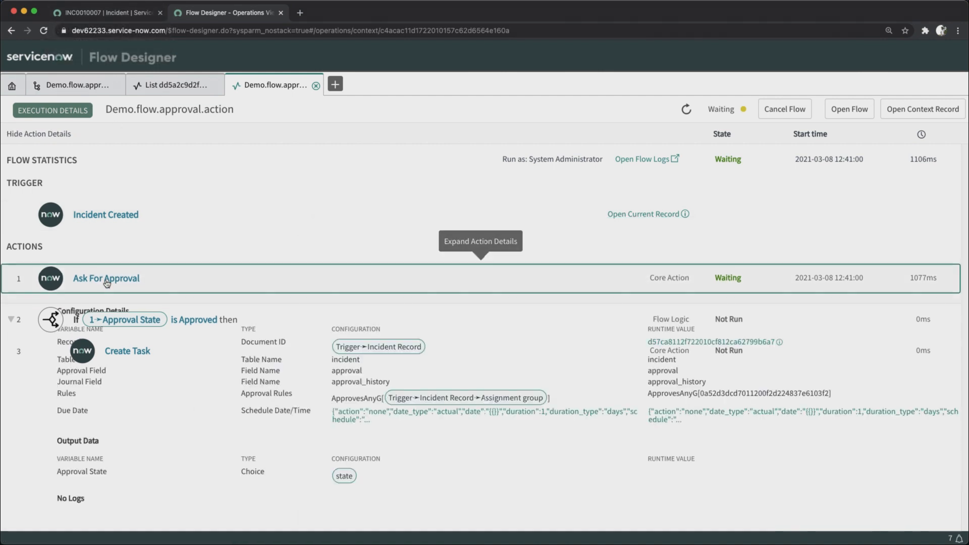
scroll(107, 283, down, 1)
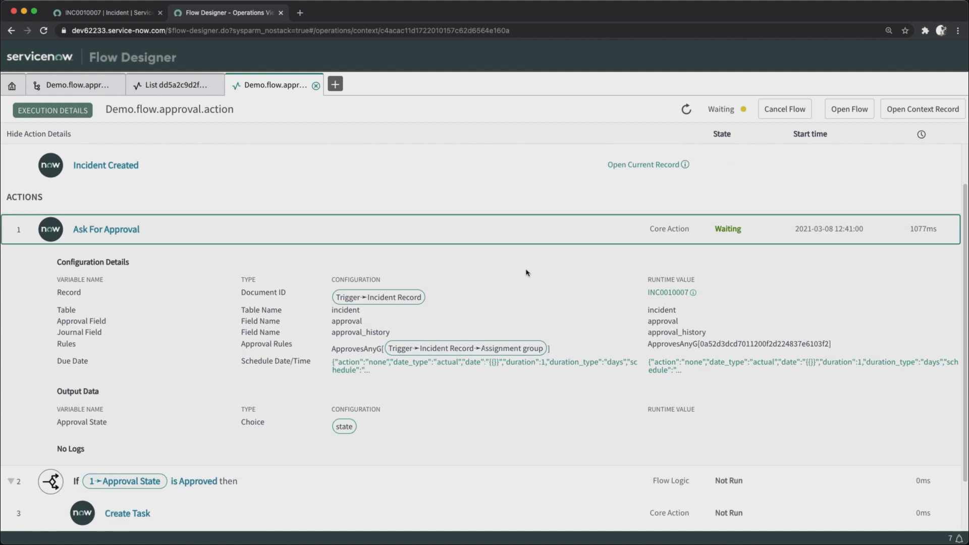
Return to the incident's browser tab, show its Approvers related list, and reload the form
click(114, 15)
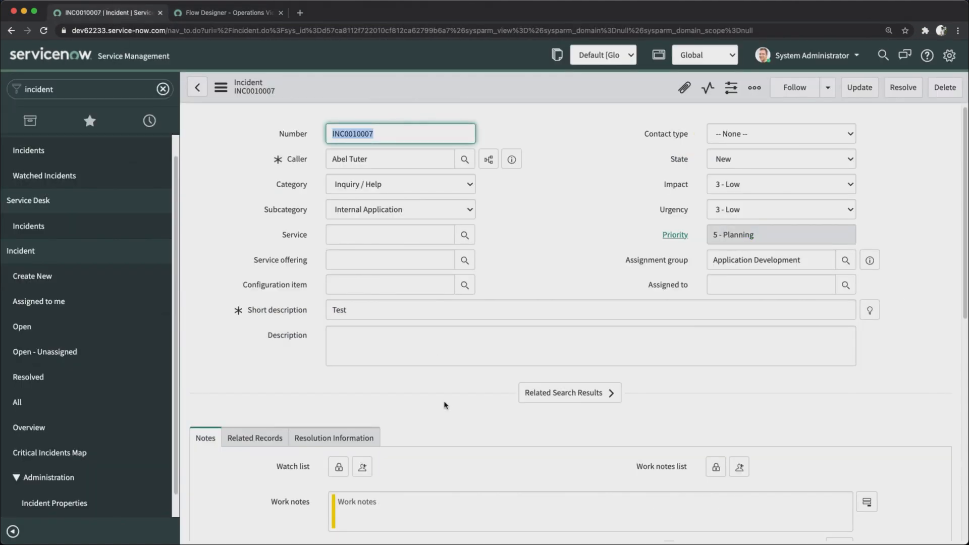
scroll(446, 404, down, 5)
click(471, 335)
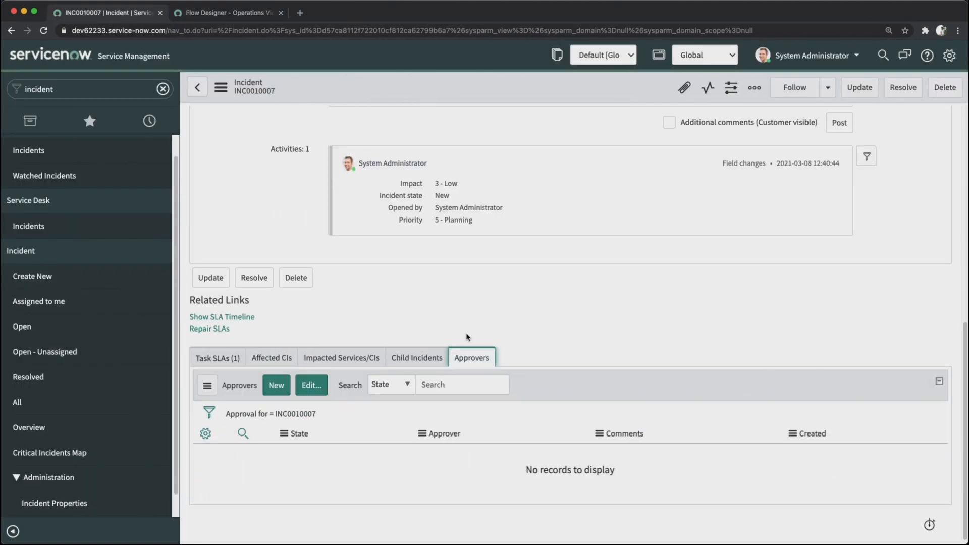
right_click(457, 94)
click(486, 441)
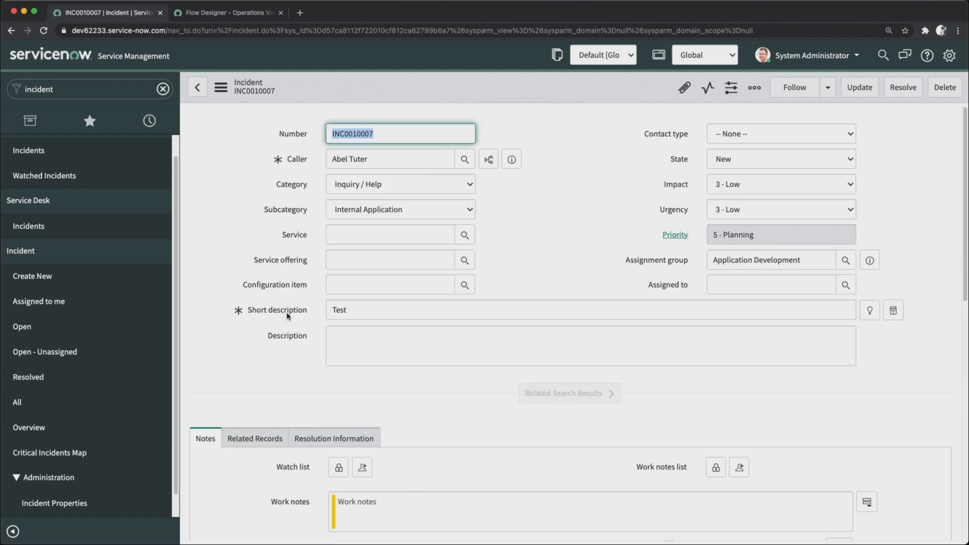
Compare the incident's approvers with its assignment group, and check the action states in the flow's execution details
scroll(303, 323, down, 12)
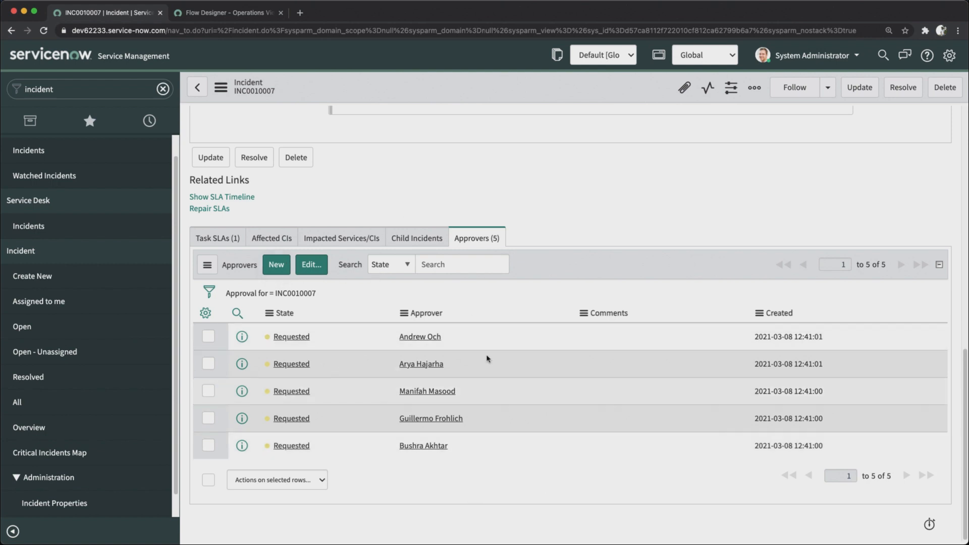
scroll(499, 391, up, 10)
scroll(557, 396, up, 1)
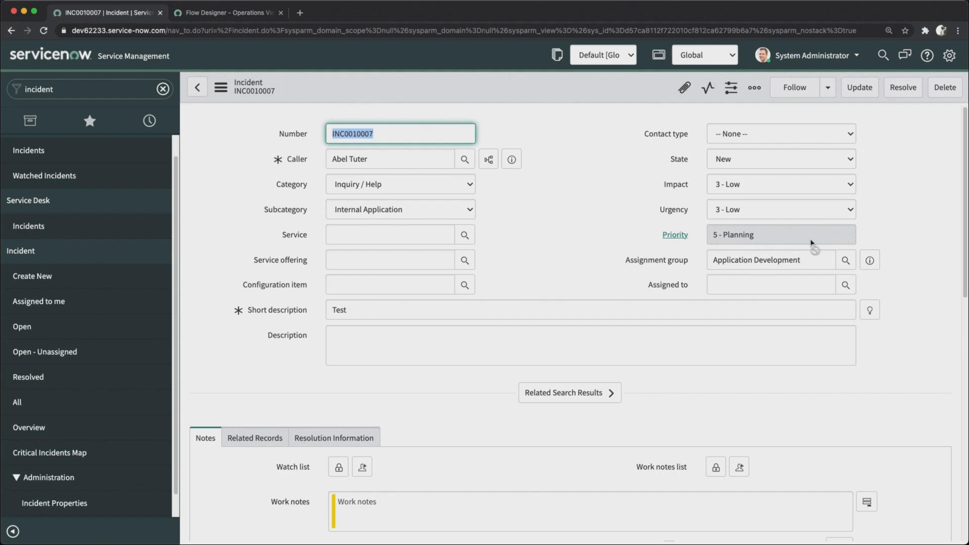
scroll(552, 298, down, 8)
scroll(449, 455, down, 3)
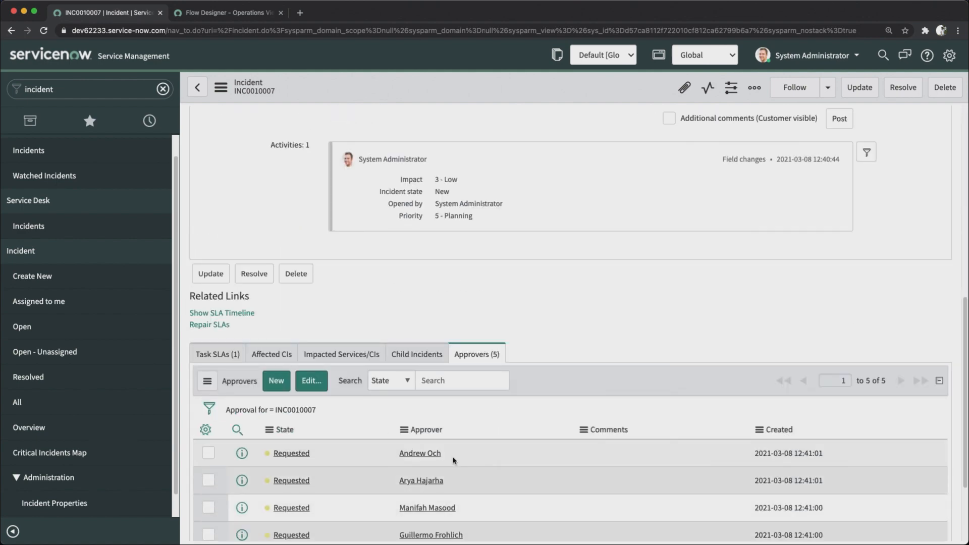
scroll(823, 223, up, 15)
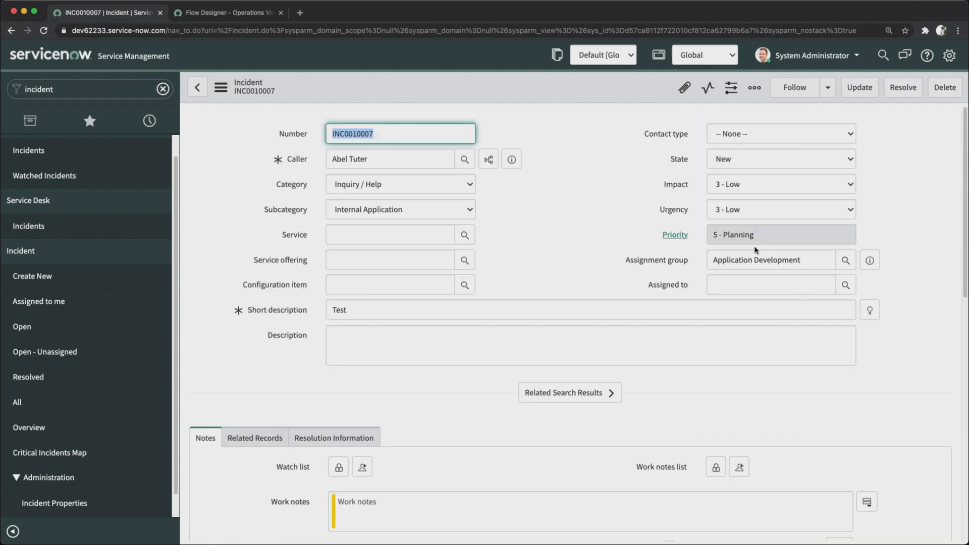
scroll(755, 250, down, 10)
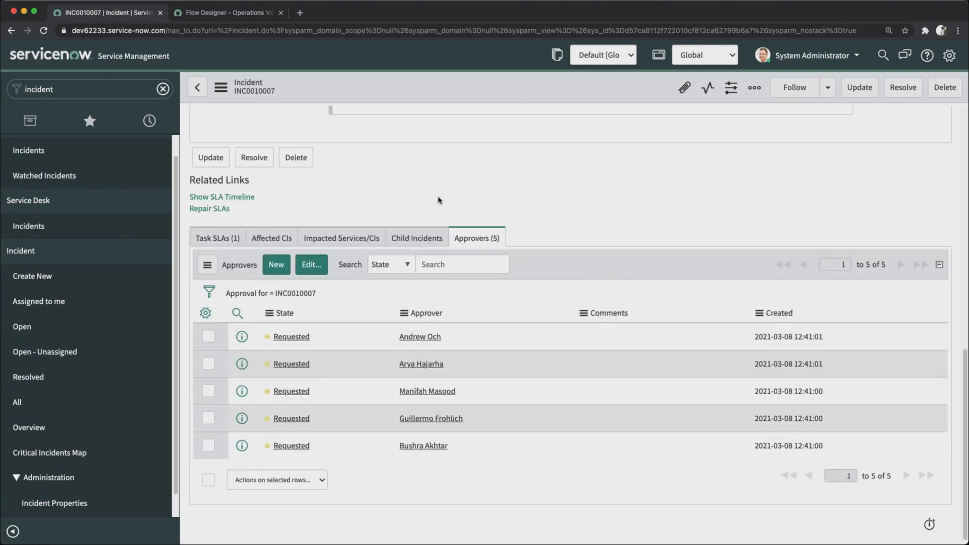
click(222, 14)
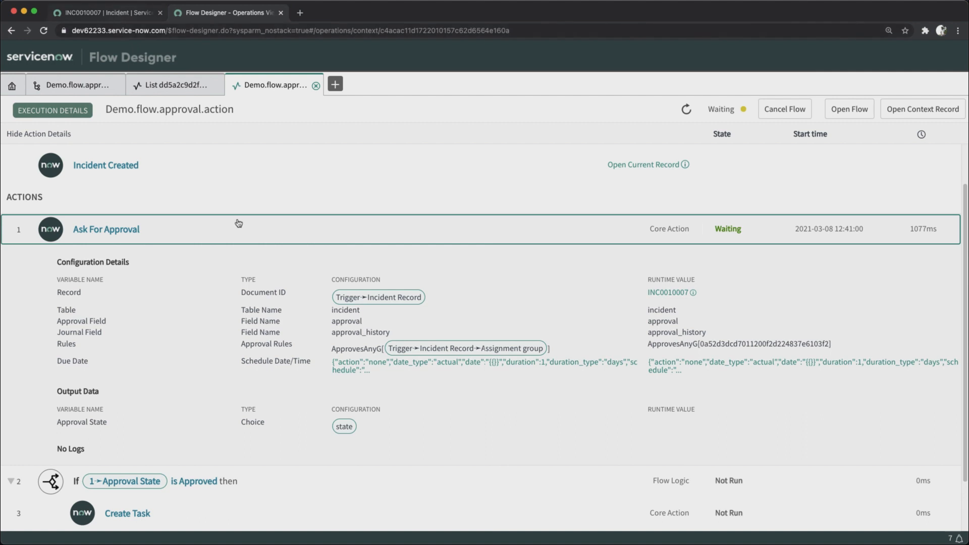
scroll(101, 345, down, 1)
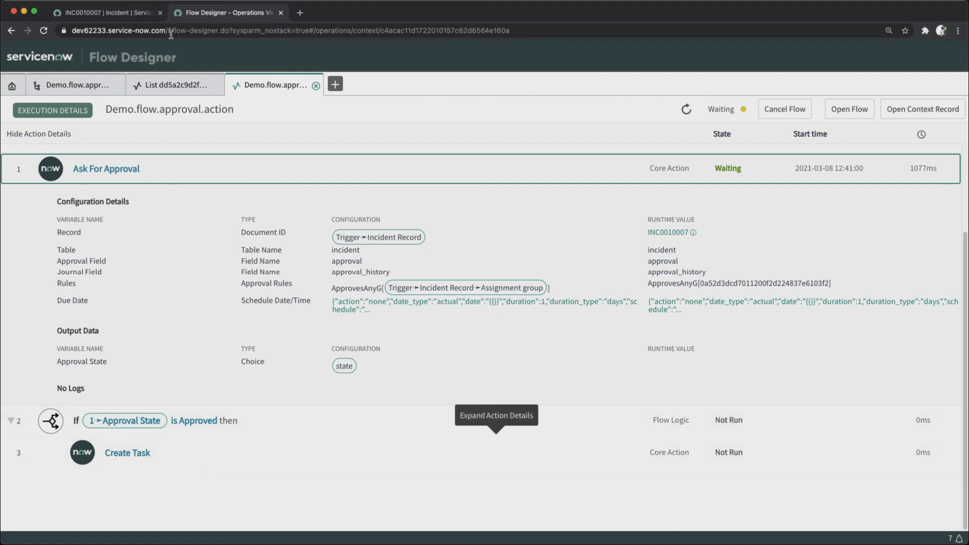
Approve the first requested approval in the incident's Approvers list and check the approval states
click(121, 13)
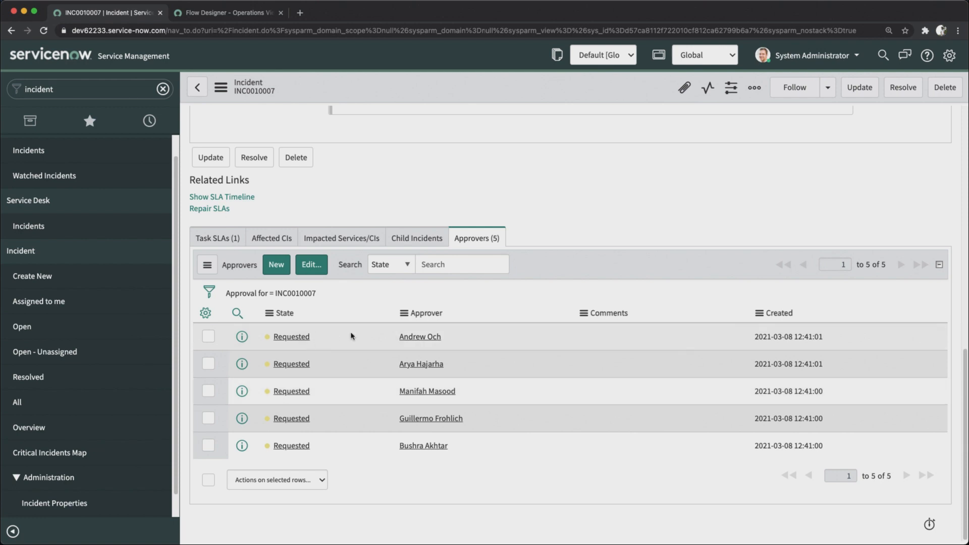
right_click(296, 334)
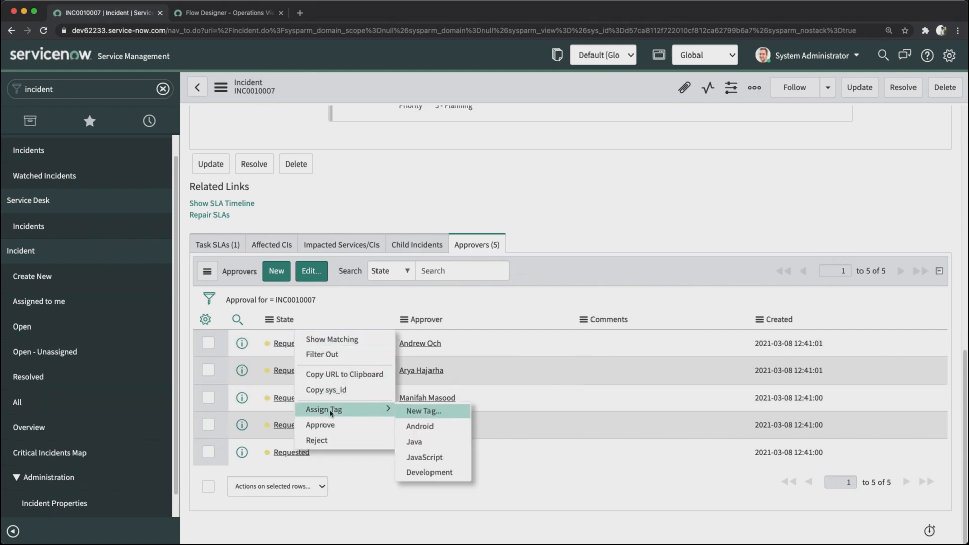
click(320, 425)
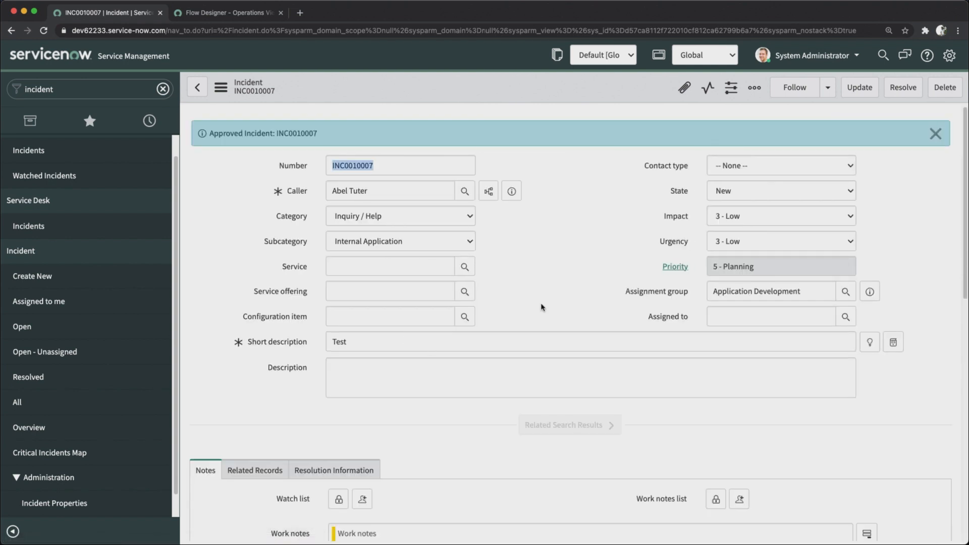
scroll(533, 356, down, 2)
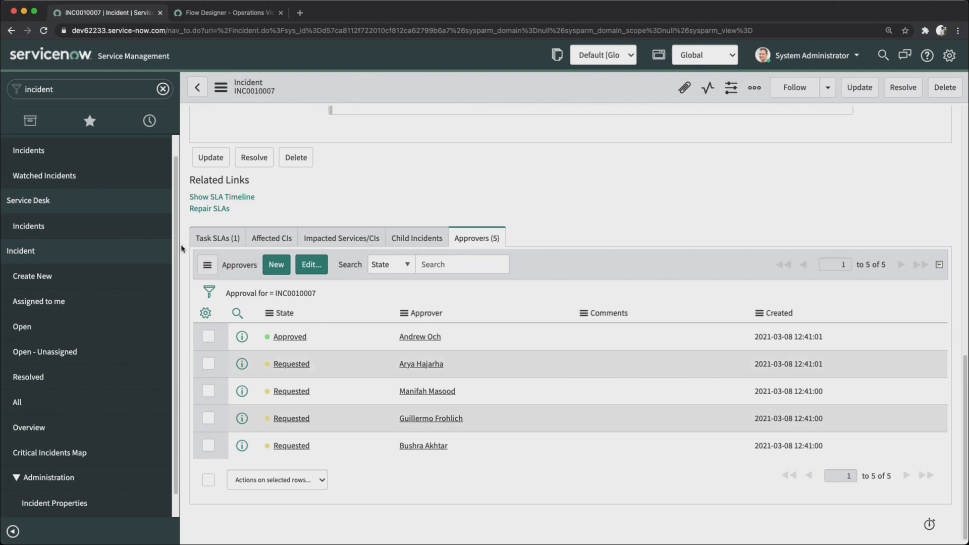
click(207, 264)
click(246, 286)
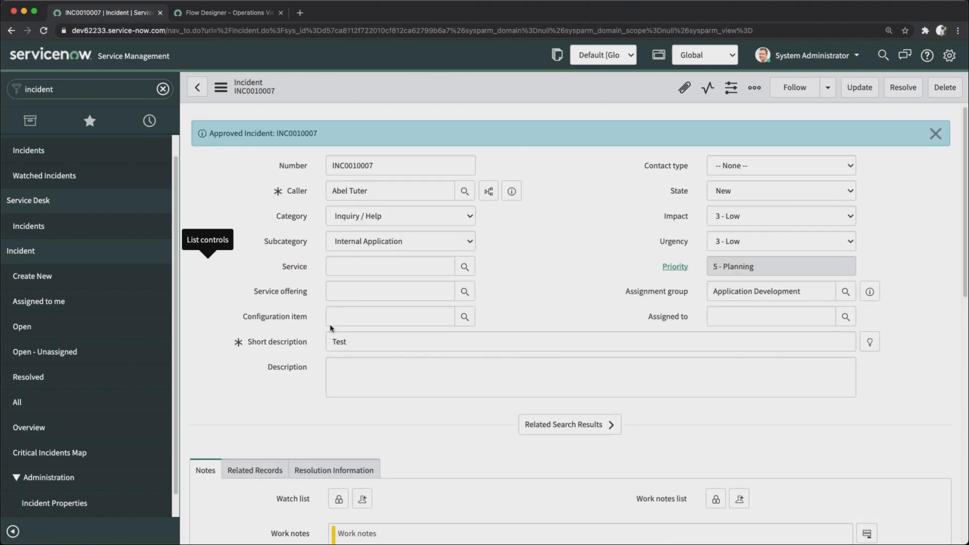
scroll(435, 362, down, 5)
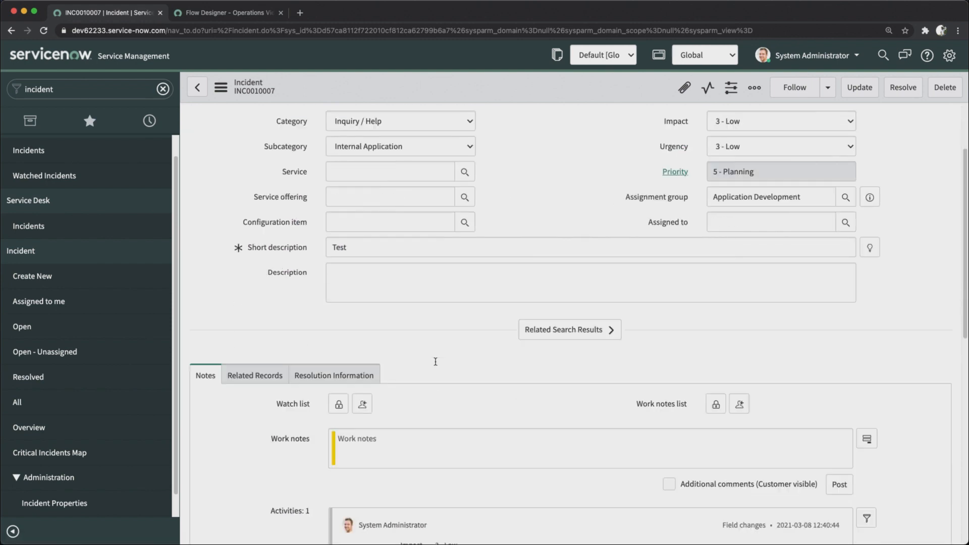
Switch to the Flow Designer browser tab and refresh the flow's execution details
click(219, 9)
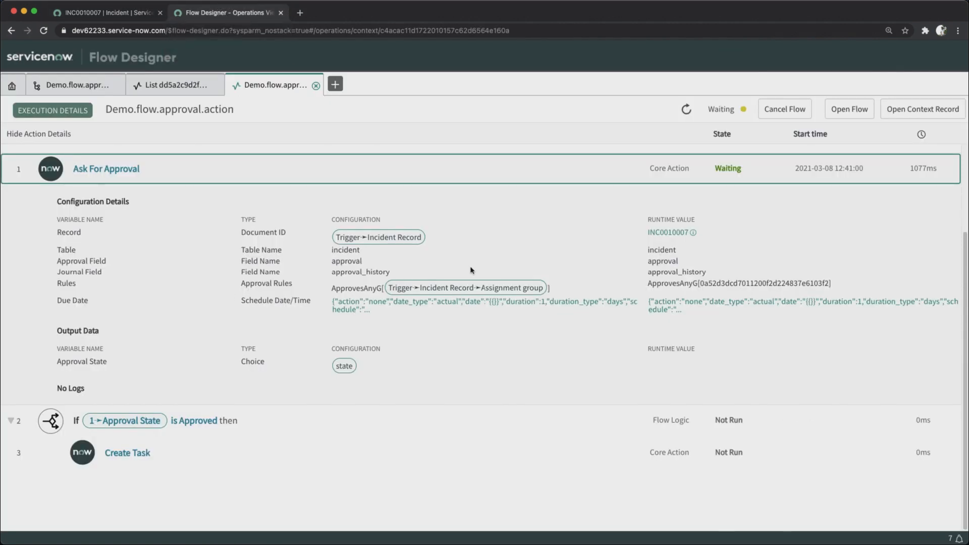
scroll(470, 270, up, 3)
click(682, 113)
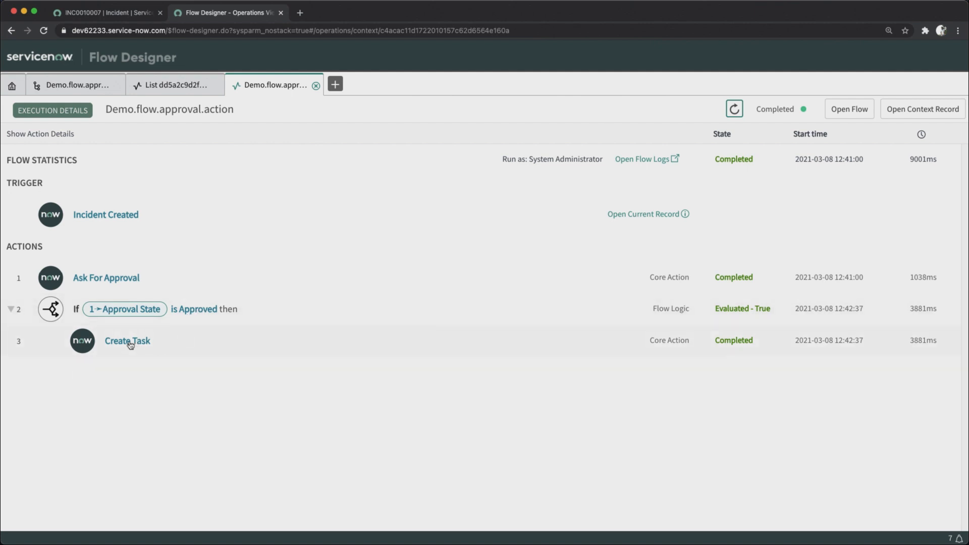
Return to the incident's browser tab, reload the form, and show its Child Incidents related list
click(104, 14)
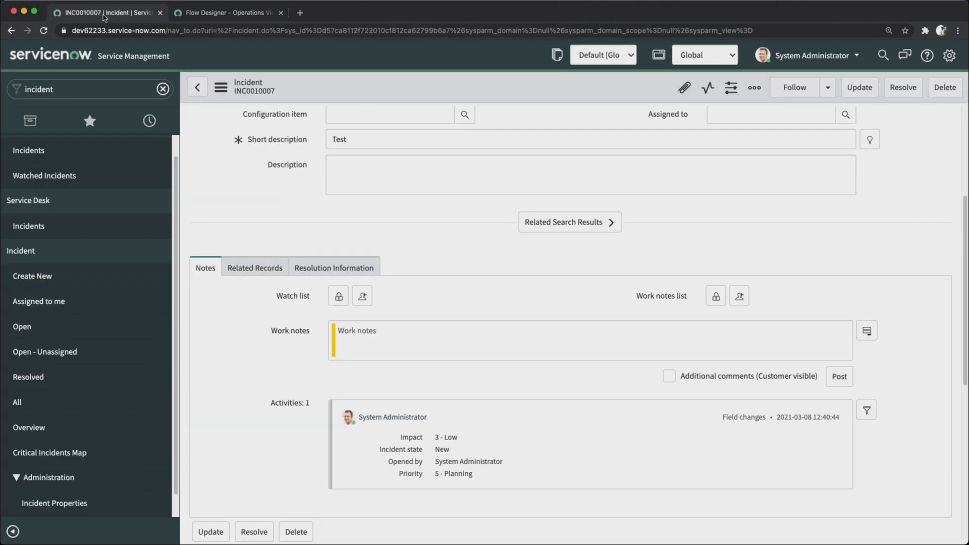
scroll(378, 321, down, 10)
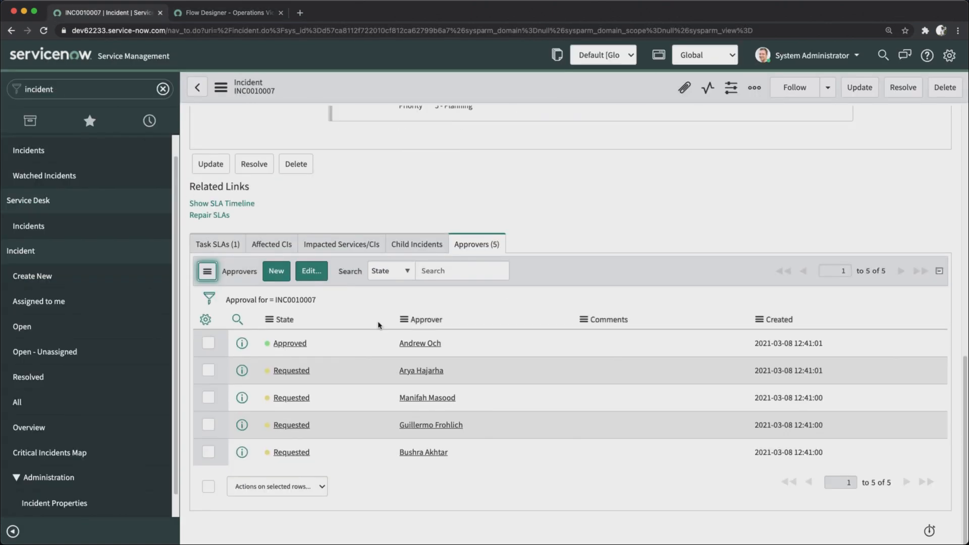
right_click(460, 77)
click(526, 428)
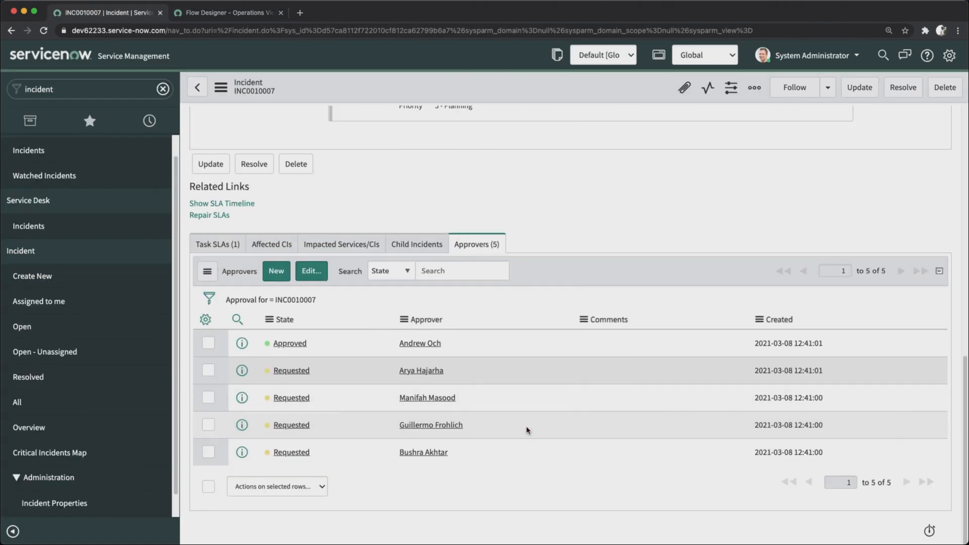
scroll(493, 315, down, 10)
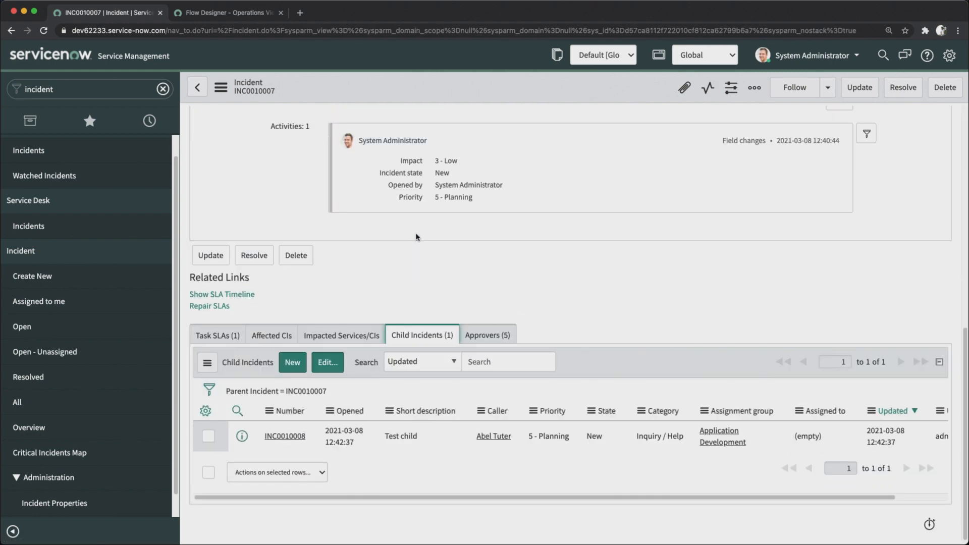
click(418, 237)
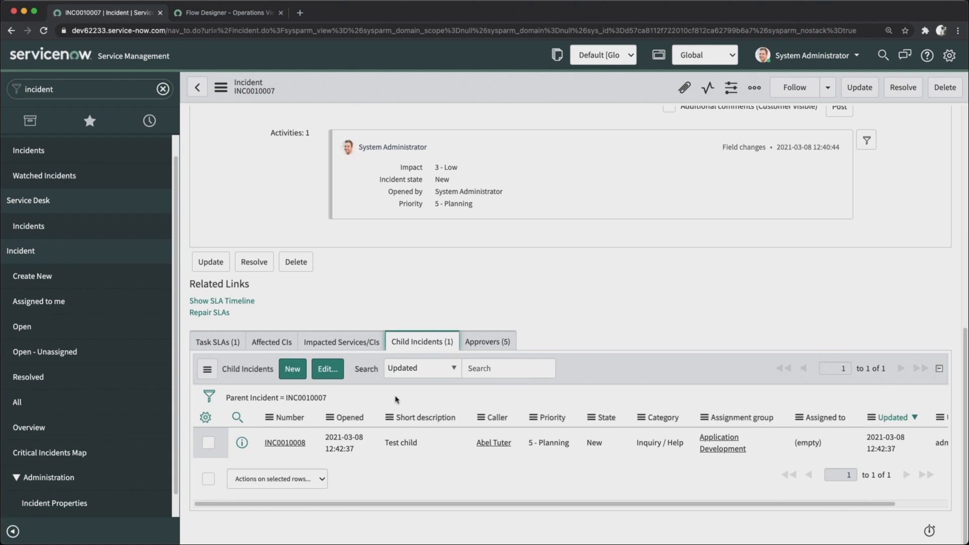
Open the child incident from the list and examine its field values and the parent incident under its related records
click(285, 443)
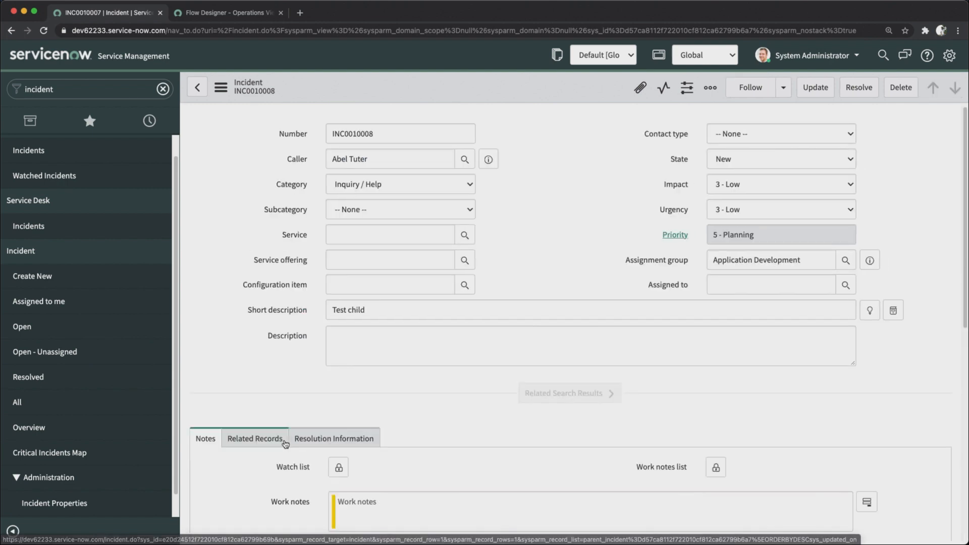
click(575, 214)
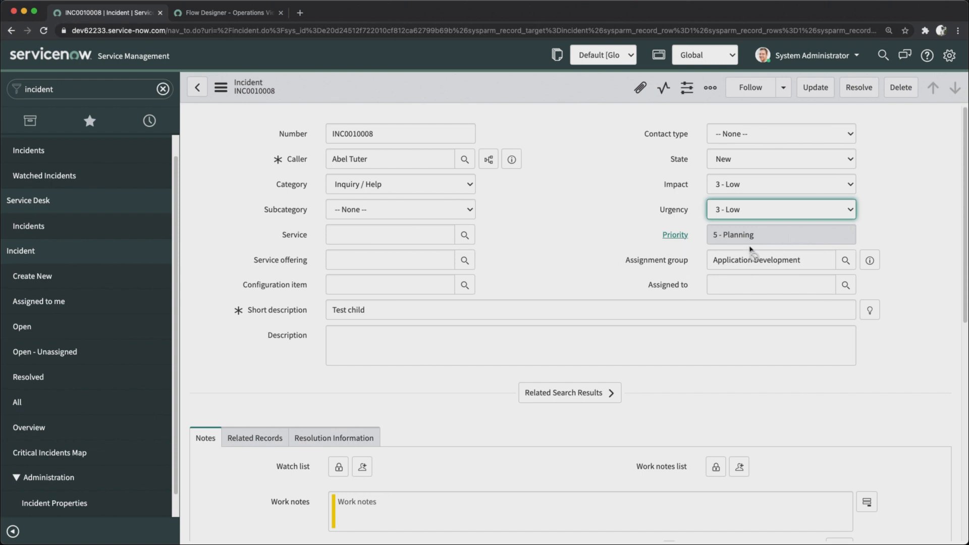
scroll(538, 260, down, 3)
scroll(537, 260, up, 3)
scroll(308, 299, down, 4)
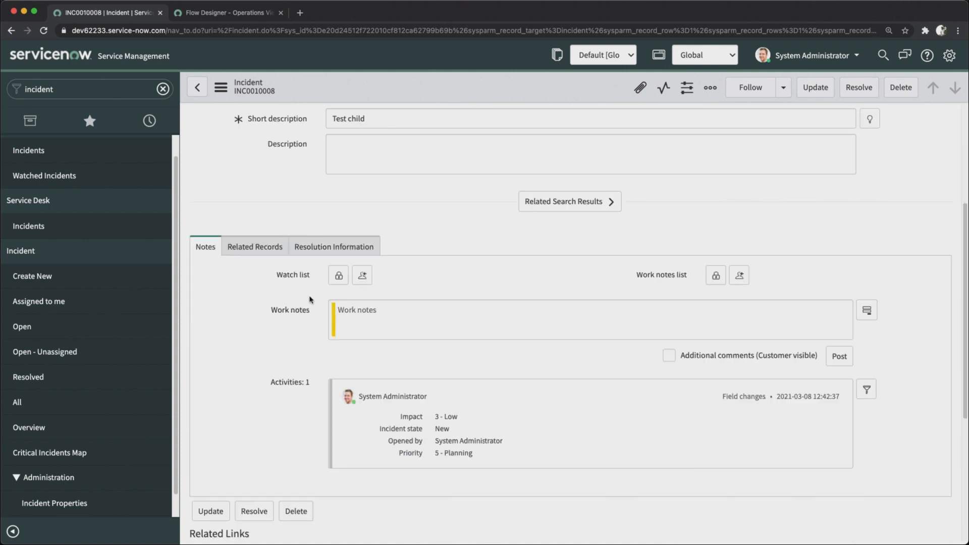
click(281, 246)
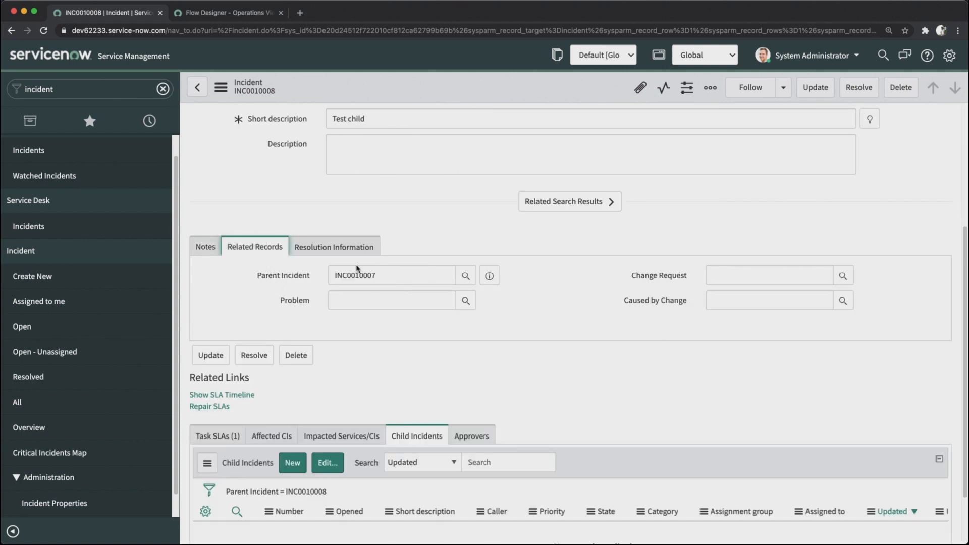